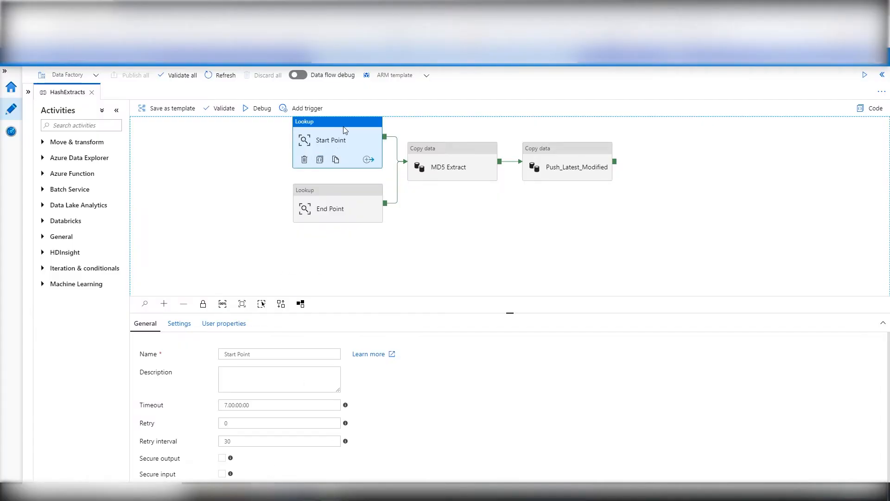
# Review the Start Point lookup's query on PartitionKey and RowKey, and check the matching HashExtract row in Azure Storage Explorer
pyautogui.click(179, 323)
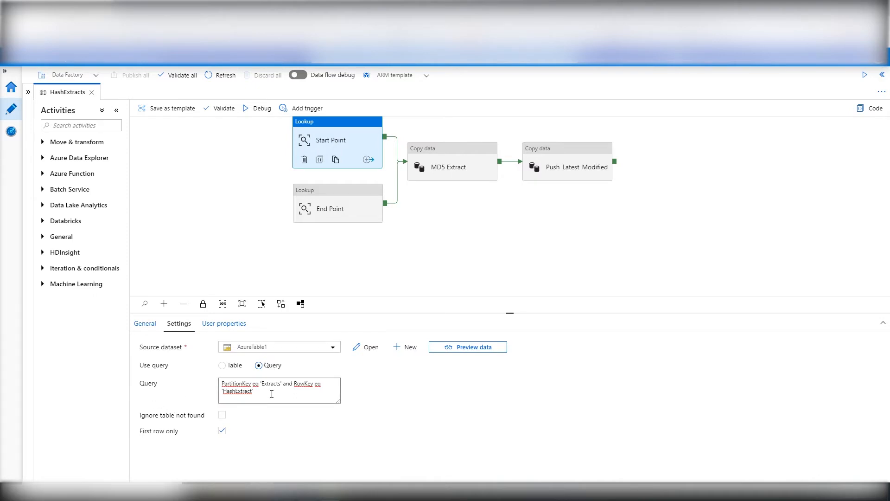
pyautogui.doubleClick(237, 384)
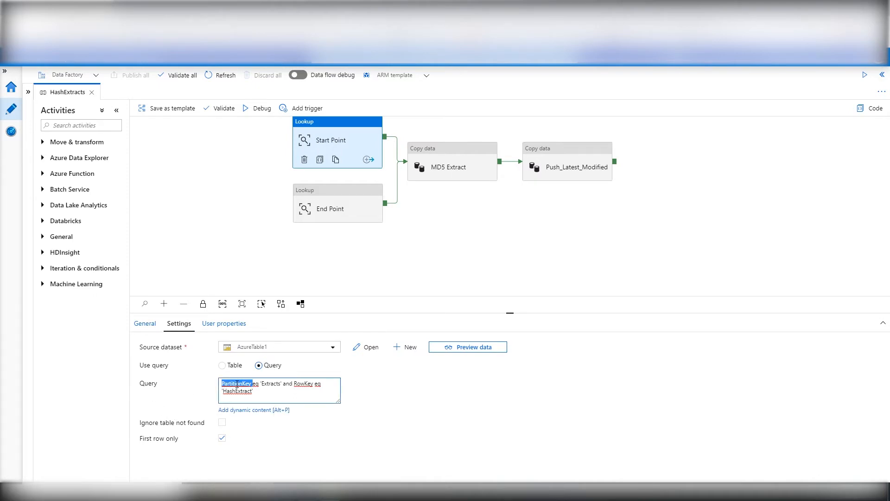
pyautogui.doubleClick(268, 384)
pyautogui.doubleClick(237, 391)
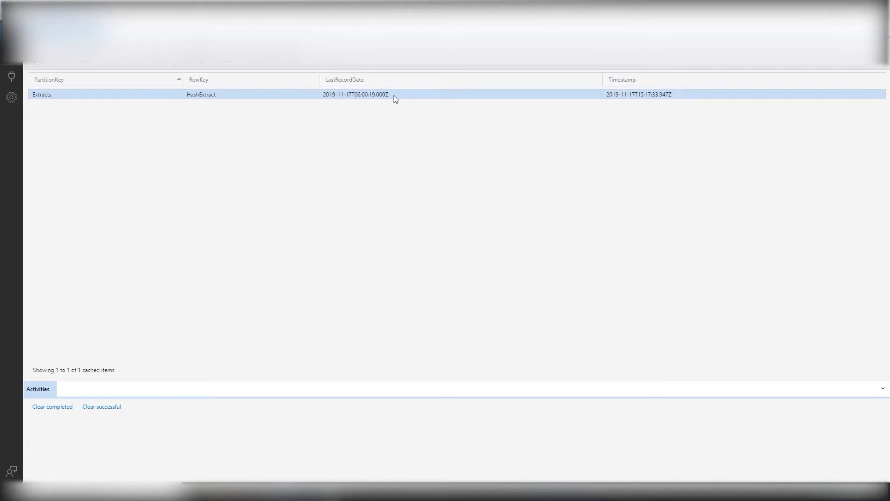
pyautogui.click(273, 482)
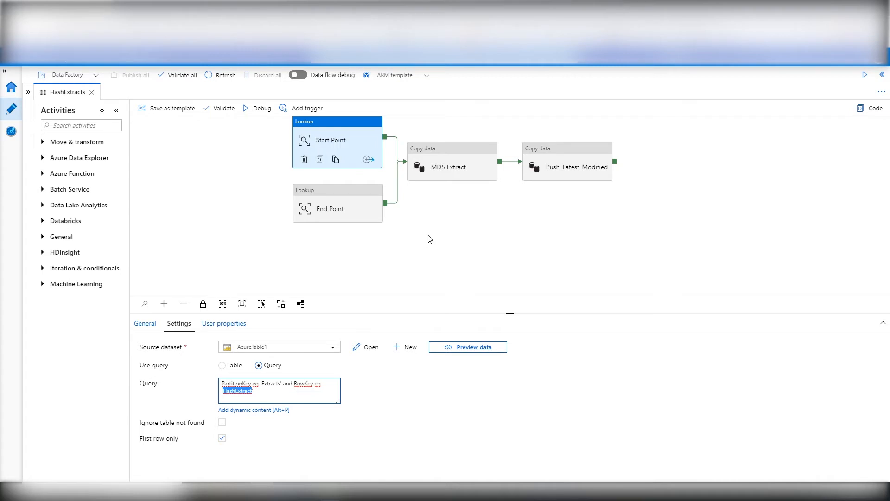
# Examine the End Point lookup's query in the Data Factory pipeline, focusing on max(modified) and its LastRecordDate alias
pyautogui.click(346, 193)
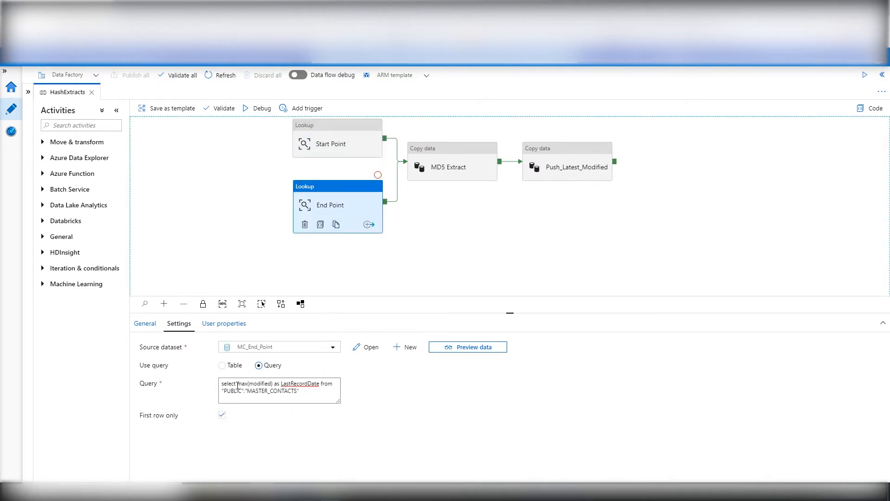
pyautogui.doubleClick(261, 383)
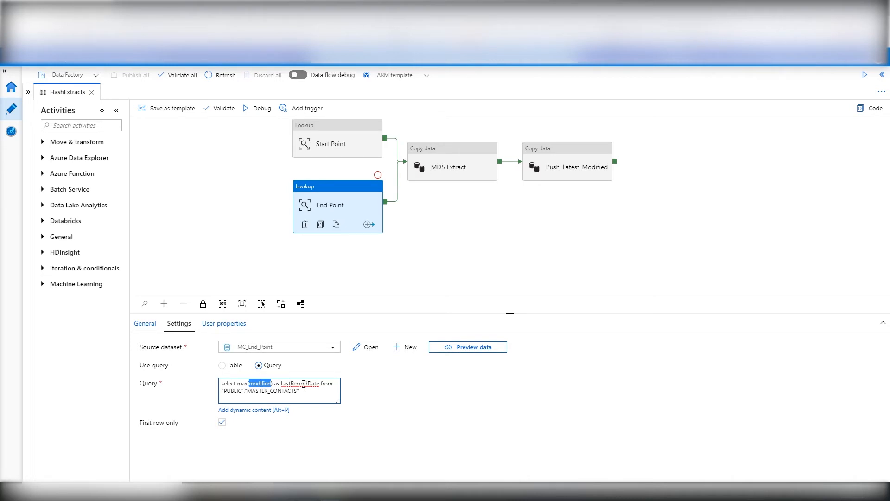
pyautogui.doubleClick(304, 384)
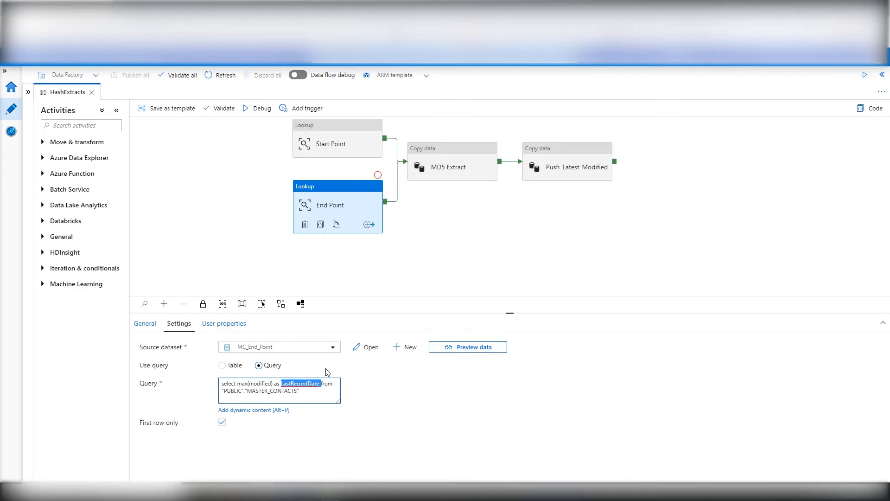
pyautogui.doubleClick(263, 384)
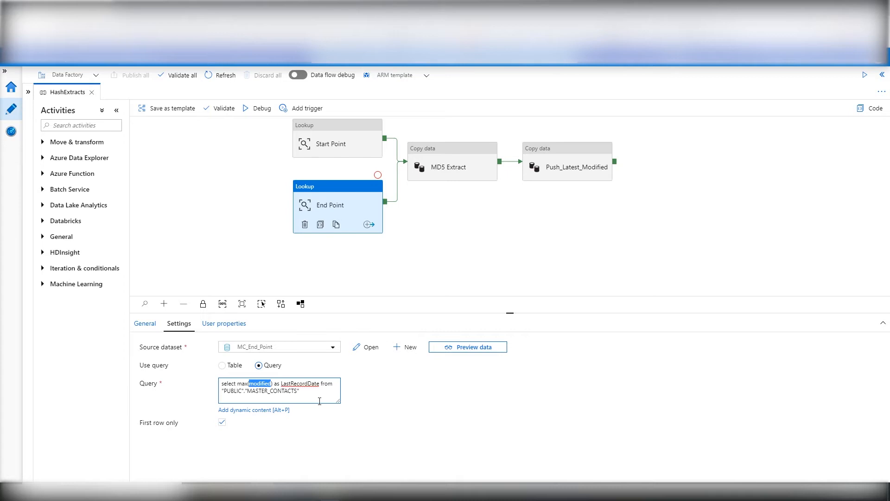
pyautogui.moveTo(318, 394); pyautogui.dragTo(223, 384)
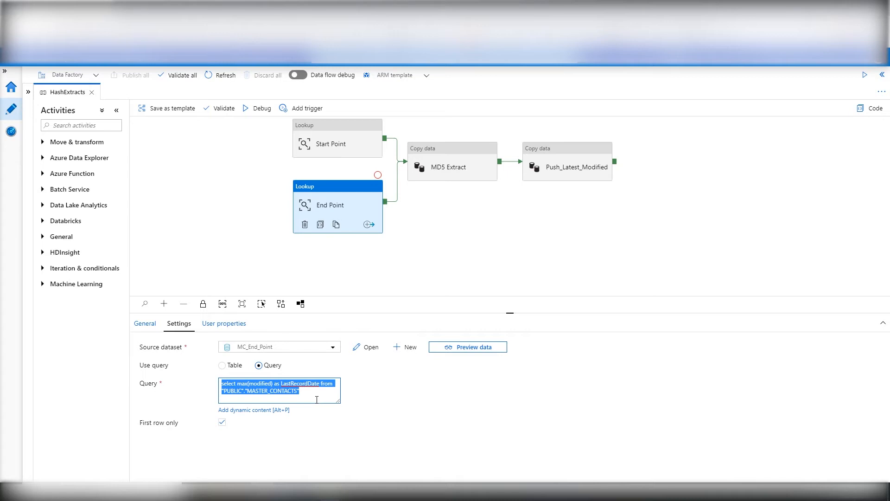
pyautogui.doubleClick(255, 384)
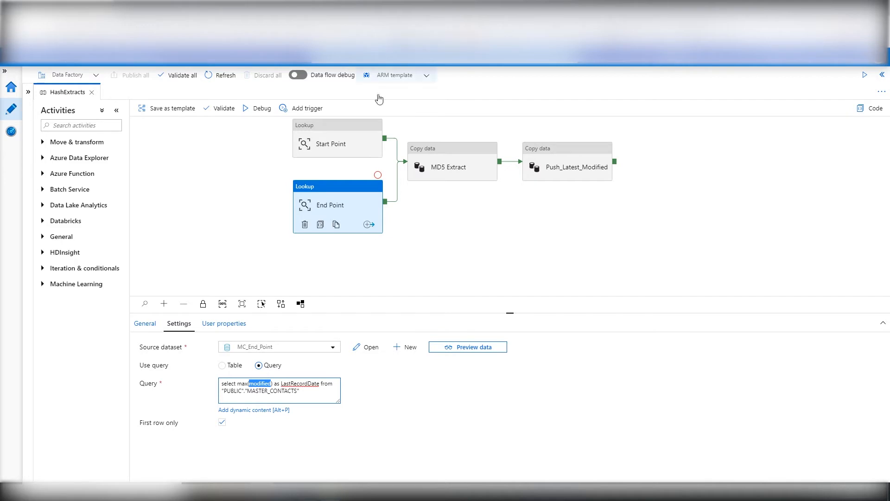
pyautogui.moveTo(309, 393); pyautogui.dragTo(222, 380)
pyautogui.doubleClick(263, 384)
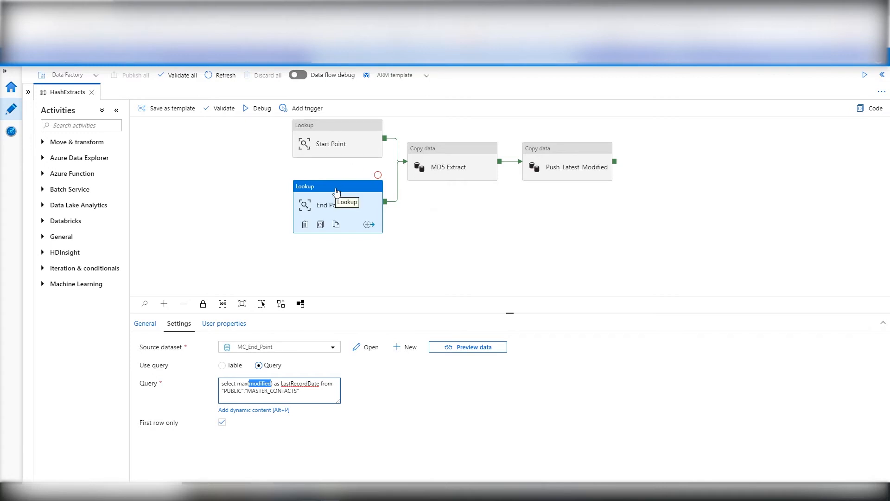
# Inspect the MD5 Extract copy activity's source query expression, including its table and Start Point reference, and leave it without changes
pyautogui.click(441, 152)
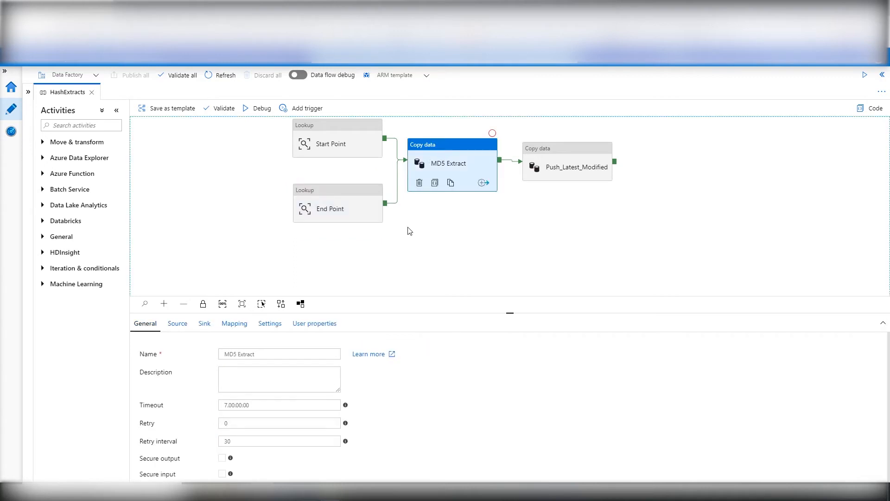
pyautogui.click(182, 326)
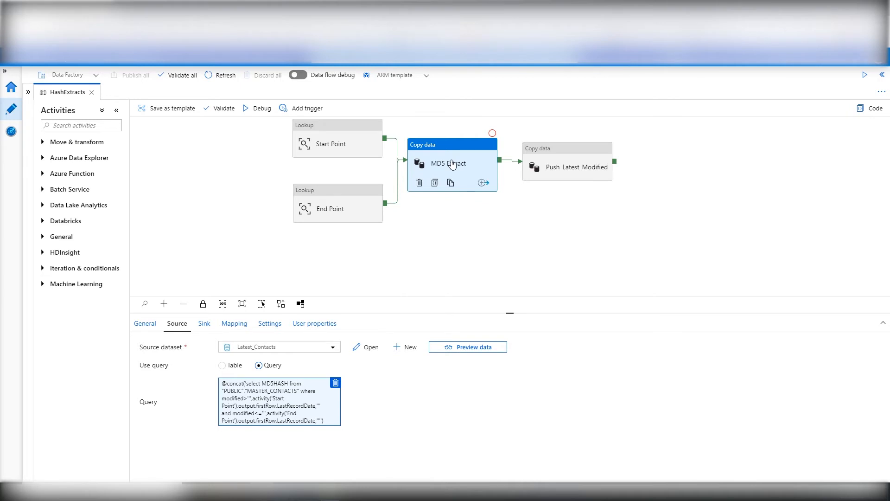
pyautogui.click(268, 398)
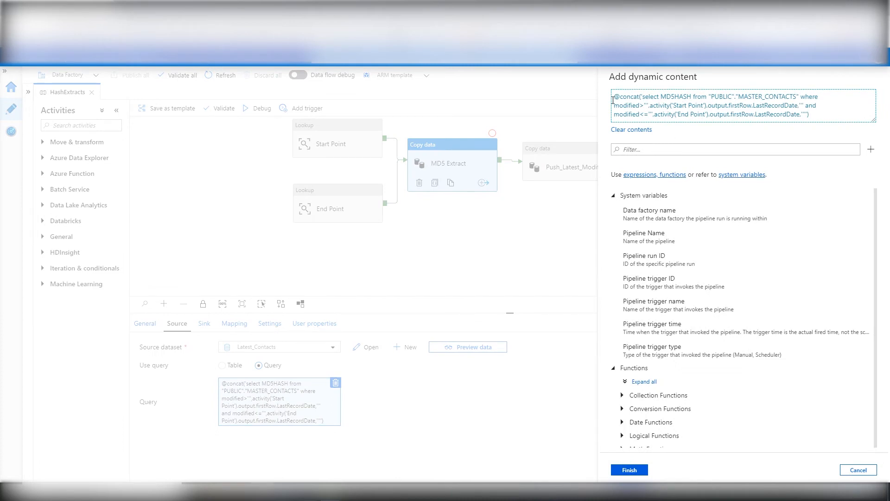
pyautogui.doubleClick(675, 97)
pyautogui.moveTo(709, 93); pyautogui.dragTo(799, 93)
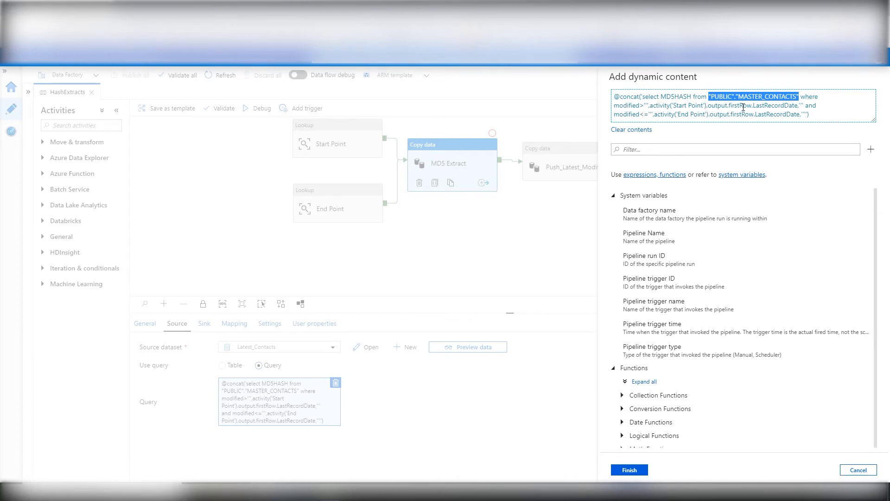
pyautogui.moveTo(754, 105); pyautogui.dragTo(799, 105)
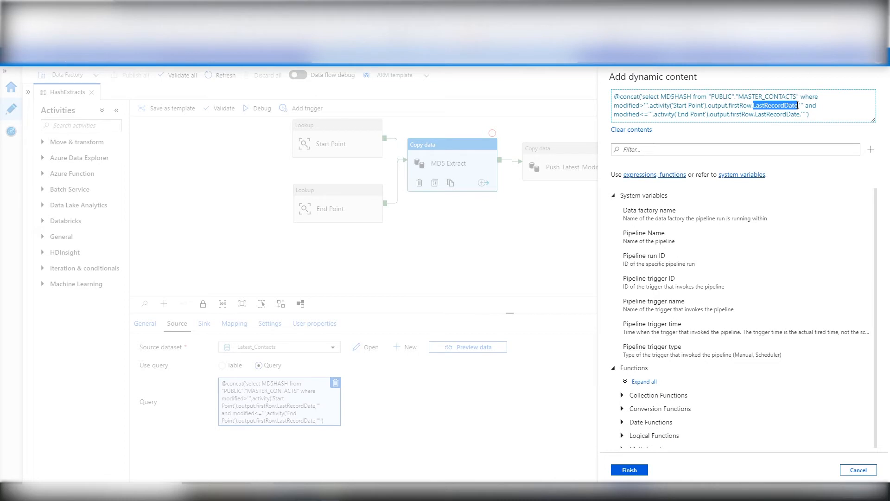
pyautogui.click(687, 106)
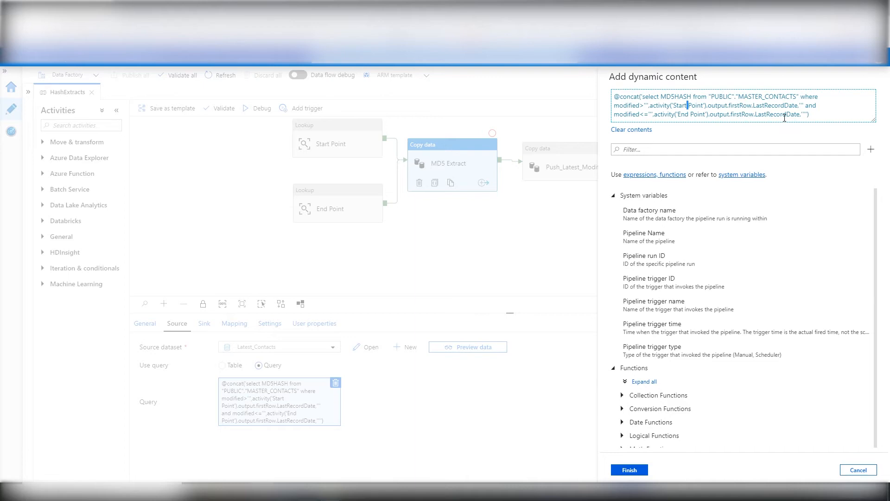
pyautogui.click(859, 470)
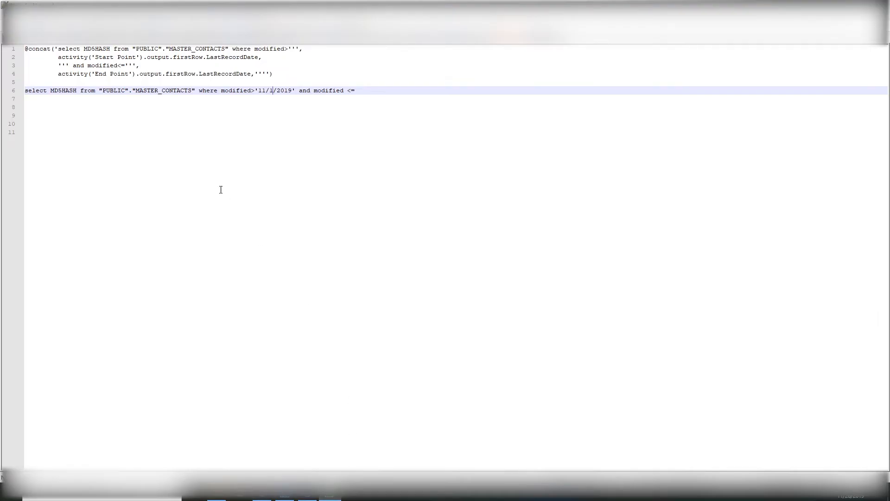
# In the text editor, set the sample MD5HASH query's start date to 11/17/2019 after checking LastRecordDate in the storage table
pyautogui.click(233, 202)
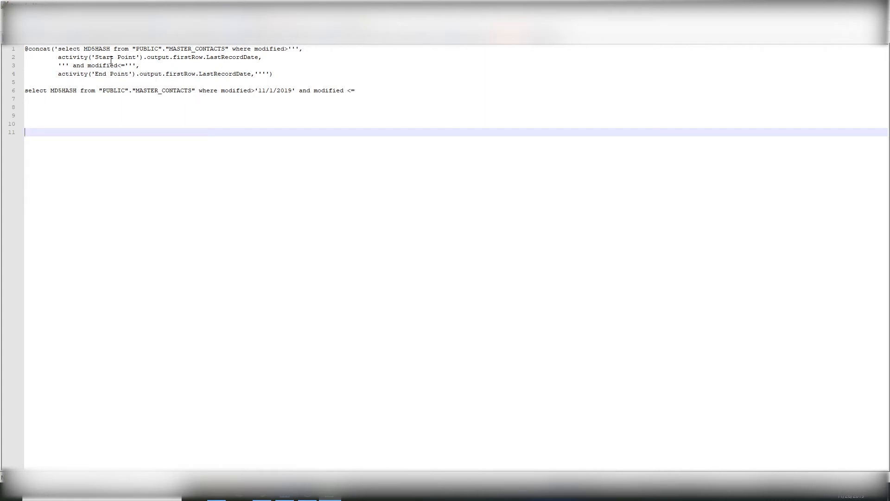
pyautogui.moveTo(254, 91); pyautogui.dragTo(295, 92)
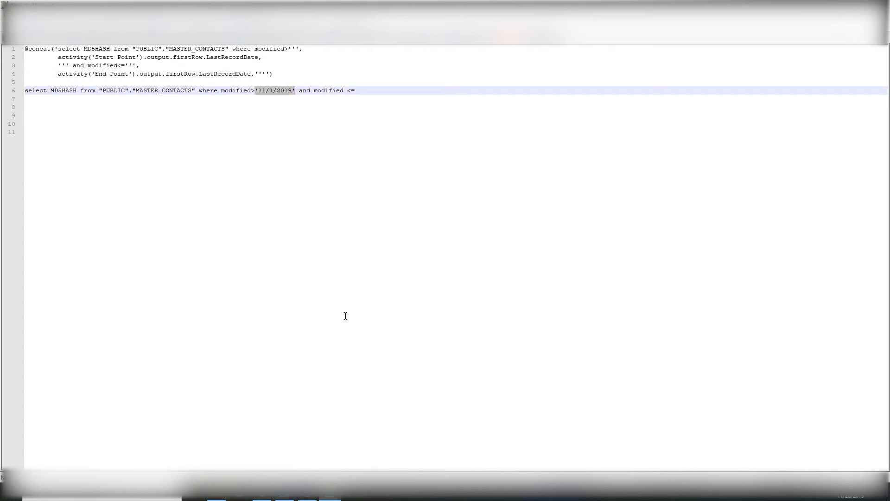
pyautogui.hotkey('alt', 'Tab')
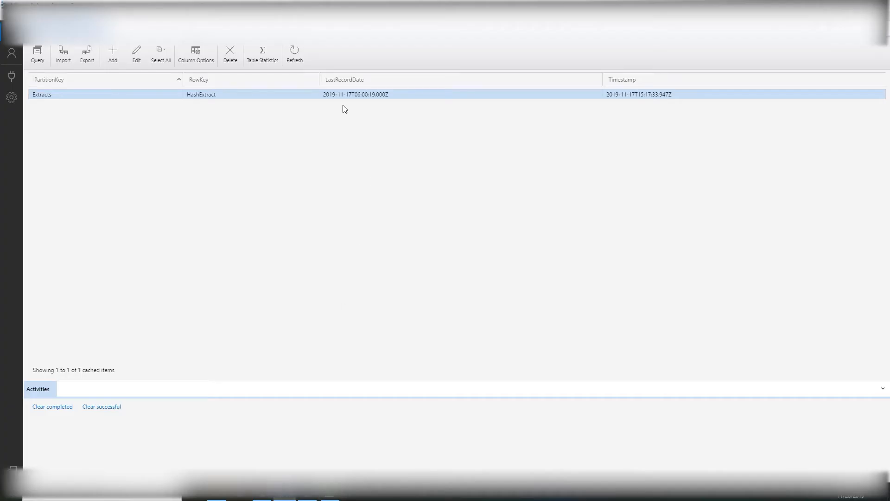
pyautogui.click(285, 497)
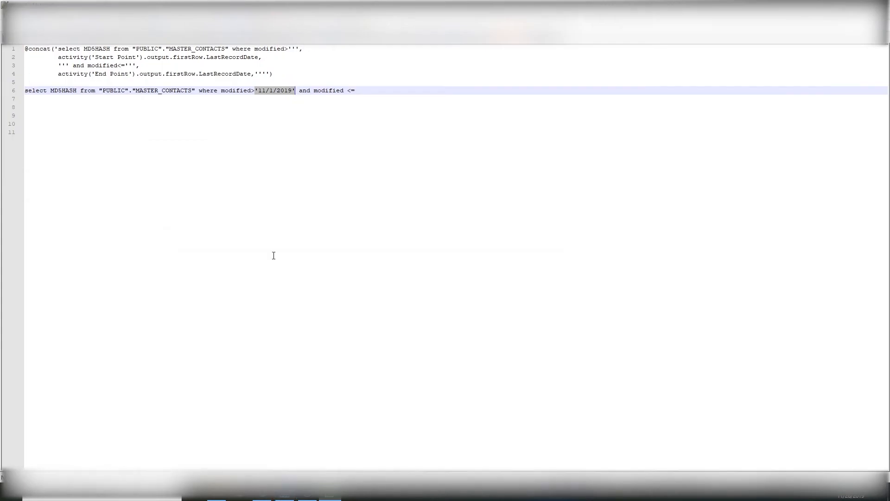
pyautogui.click(274, 93)
pyautogui.write('7')
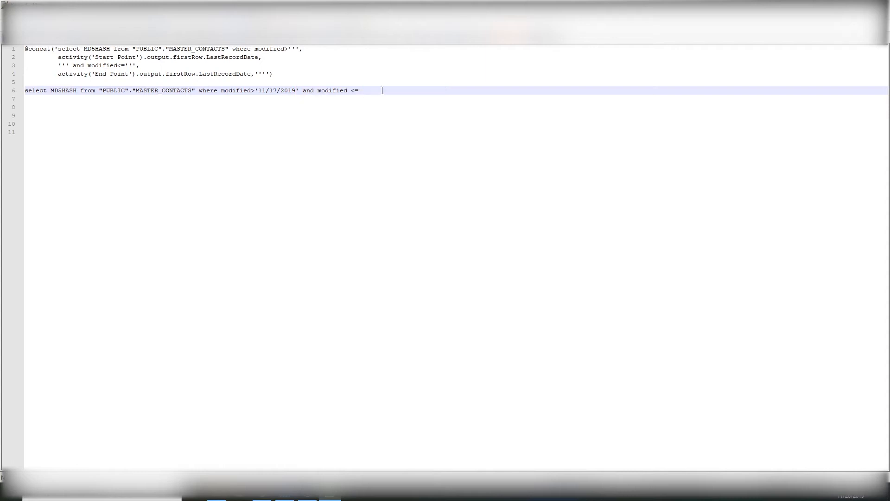
# Complete the sample query's upper modified bound with '11/19/2019 00:00:00'
pyautogui.write("'")
pyautogui.write('11/19/2019')
pyautogui.write('12')
pyautogui.press('BackSpace')
pyautogui.press('BackSpace')
pyautogui.write('00:00:00')
# Review the sample query's date range and compare its end date with the LastRecordDate stored in the table
pyautogui.moveTo(442, 91); pyautogui.dragTo(220, 91)
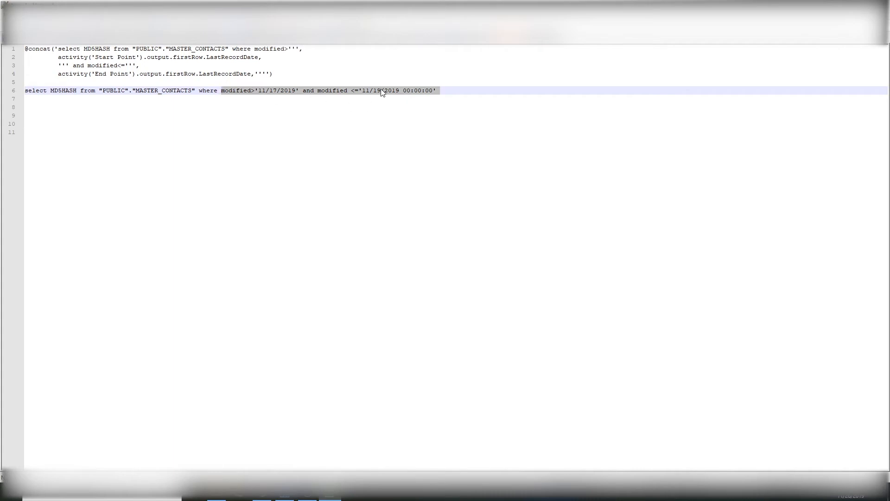
pyautogui.click(412, 134)
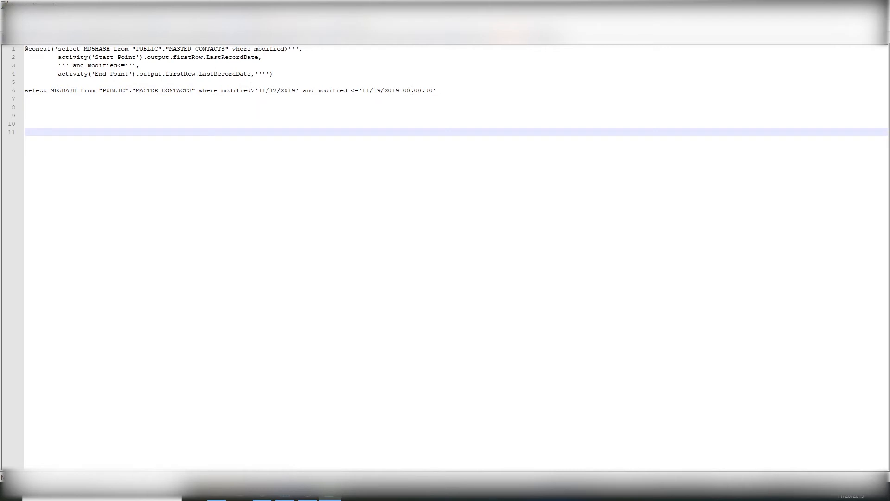
pyautogui.click(456, 90)
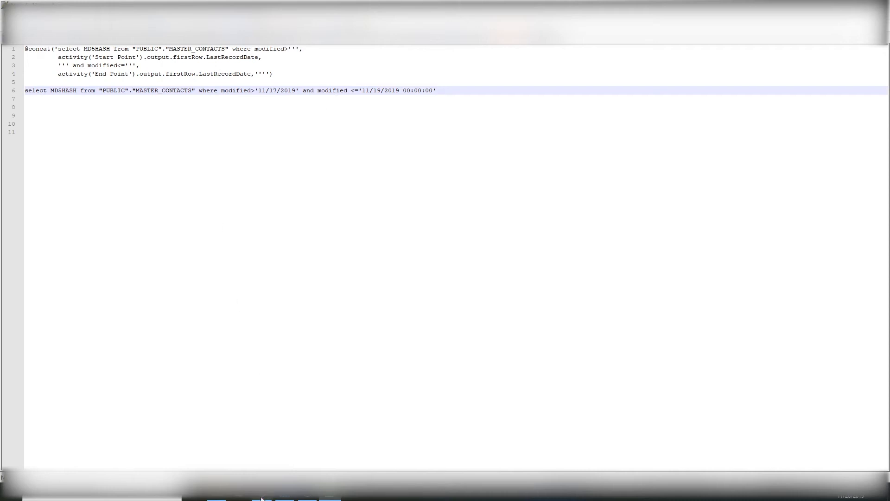
pyautogui.hotkey('alt', 'Tab')
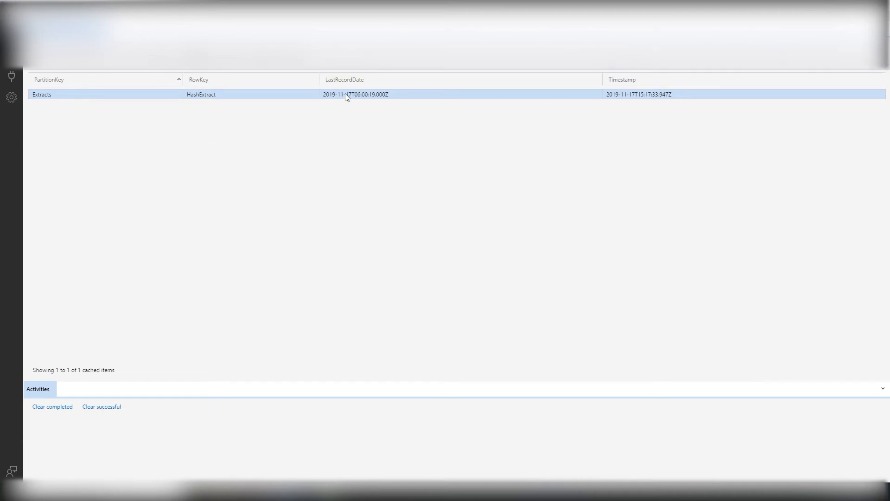
pyautogui.click(301, 491)
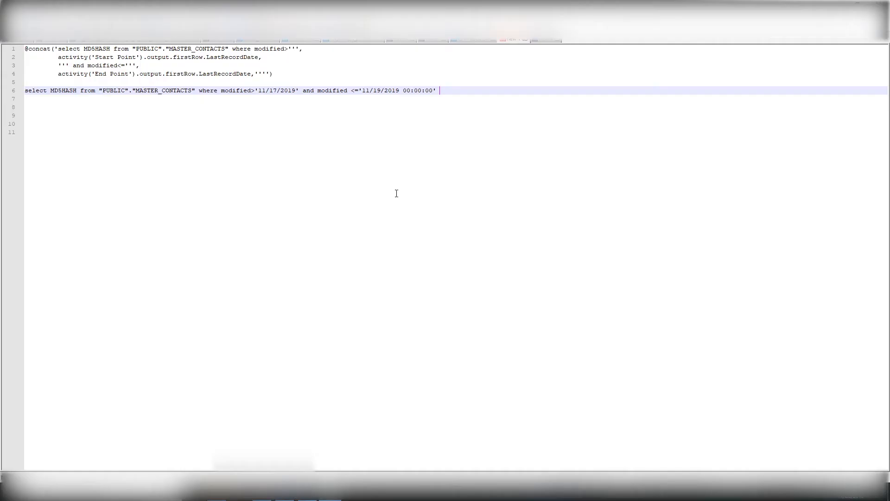
pyautogui.moveTo(362, 91); pyautogui.dragTo(433, 91)
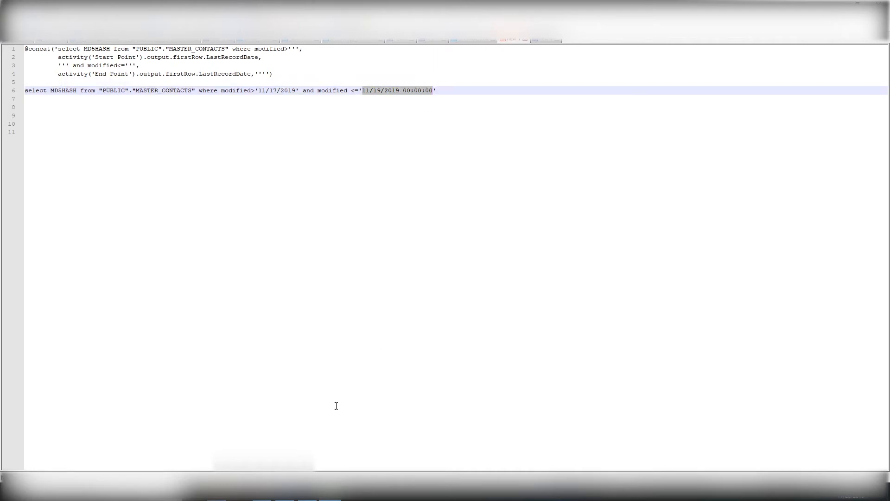
# Switch to Data Factory and inspect the Push_Latest_Modified activity's source query expression, focusing on the HashExtract RowKey and End Point reference
pyautogui.click(263, 498)
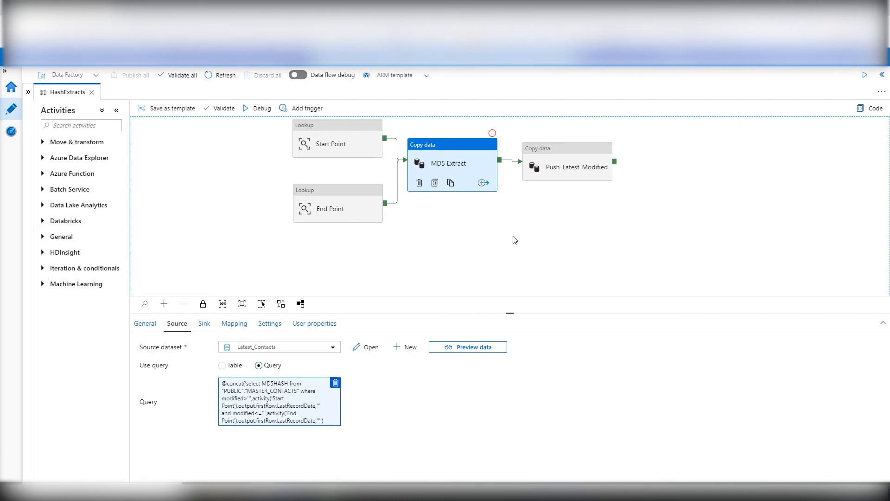
pyautogui.click(563, 151)
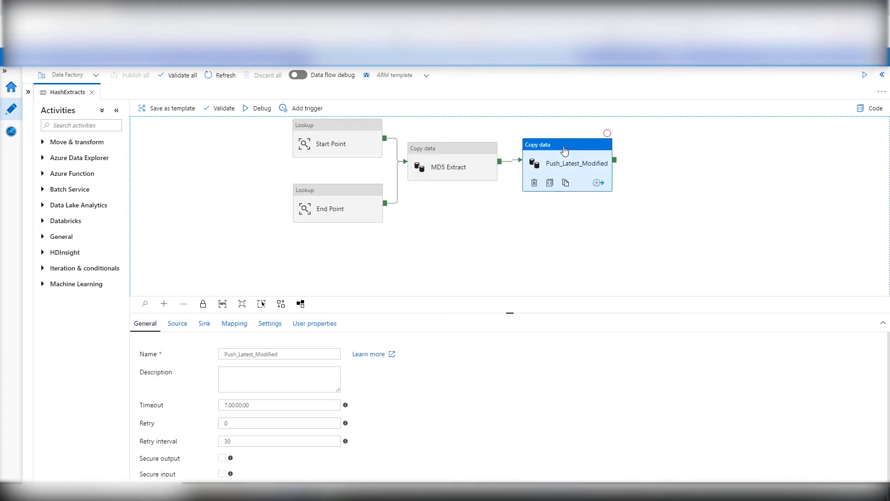
pyautogui.click(184, 326)
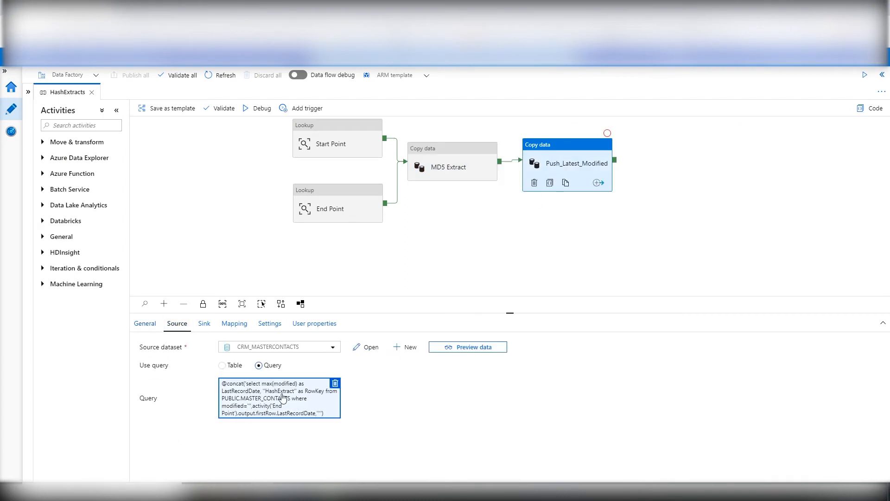
pyautogui.click(283, 398)
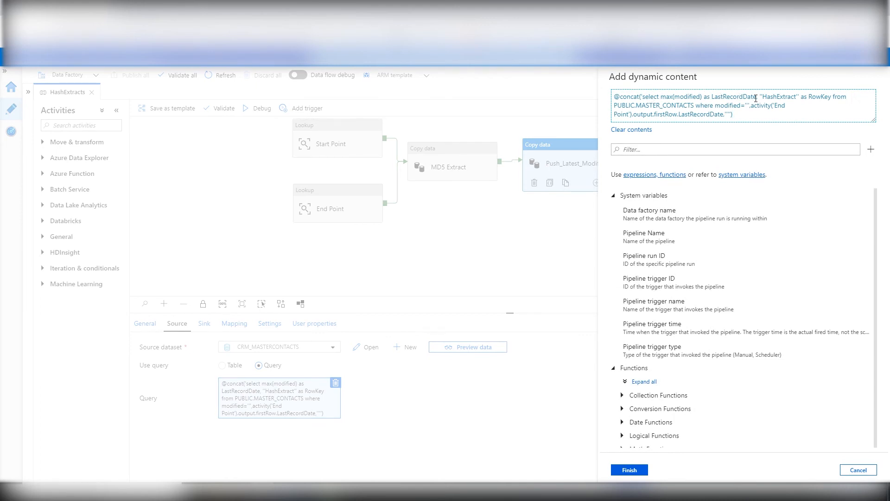
pyautogui.moveTo(759, 97); pyautogui.dragTo(800, 97)
pyautogui.moveTo(750, 105); pyautogui.dragTo(755, 112)
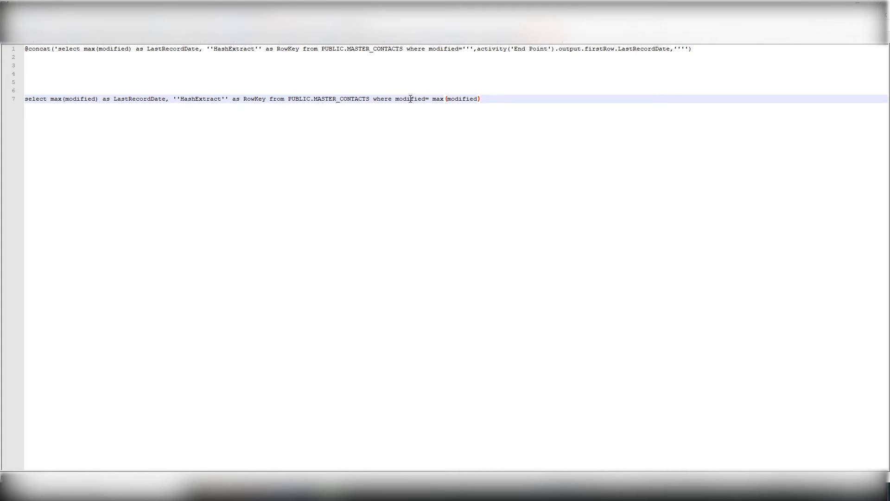
# Replace max(modified) in the sample LastRecordDate query's where clause with '11/19/2019 00:00:00' and review the completed query
pyautogui.moveTo(490, 98); pyautogui.dragTo(432, 100)
pyautogui.press('BackSpace')
pyautogui.moveTo(477, 49); pyautogui.dragTo(692, 50)
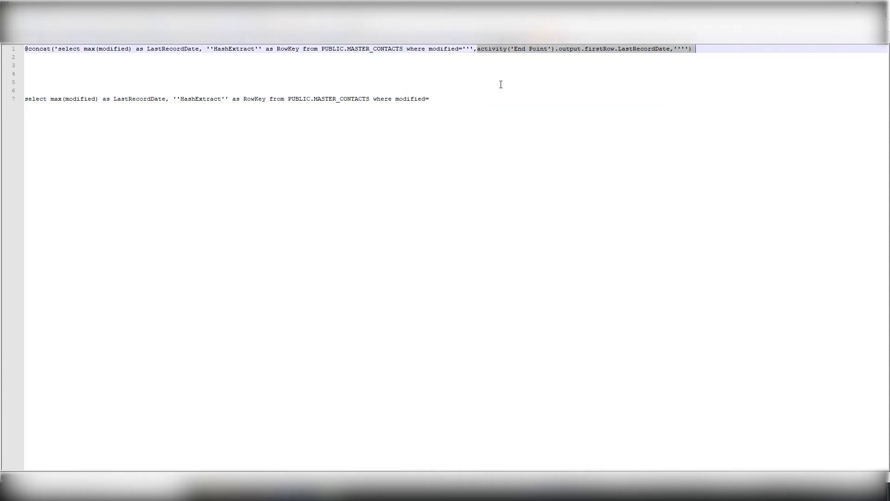
pyautogui.click(450, 101)
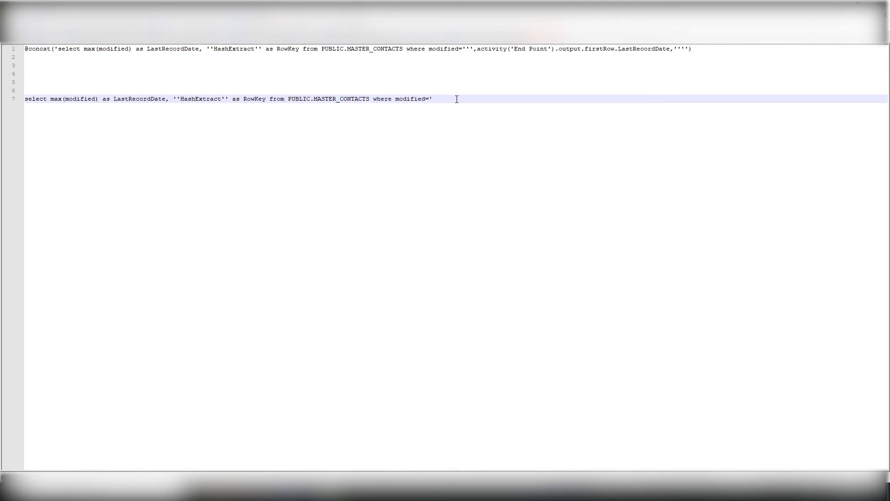
pyautogui.write("'11/19/2019 00:00:00'")
pyautogui.moveTo(427, 97); pyautogui.dragTo(515, 96)
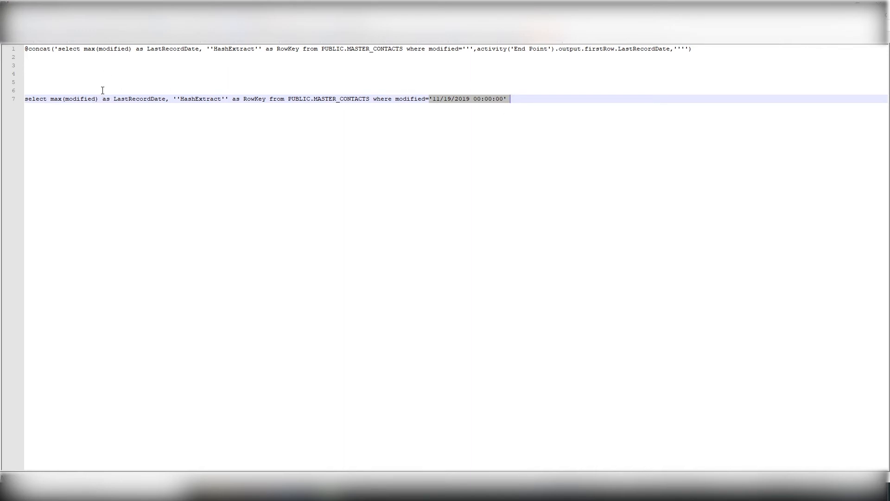
pyautogui.moveTo(96, 99); pyautogui.dragTo(50, 98)
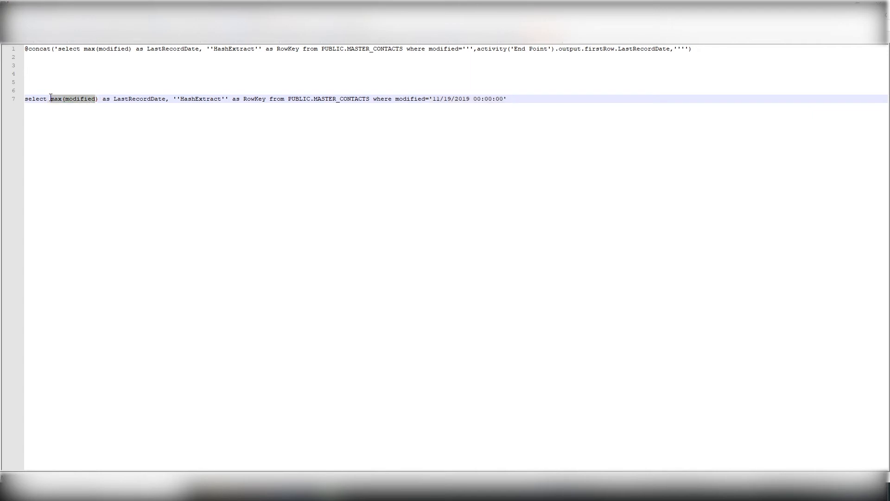
pyautogui.click(98, 99)
# Switch to Data Factory, close the Push_Latest_Modified query expression without changes, and examine the sink's insert type options
pyautogui.hotkey('alt', 'Tab')
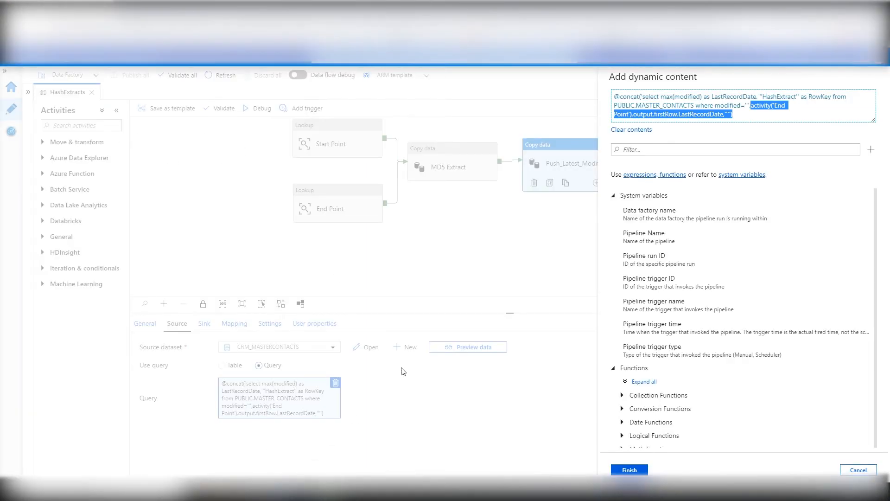
pyautogui.click(857, 470)
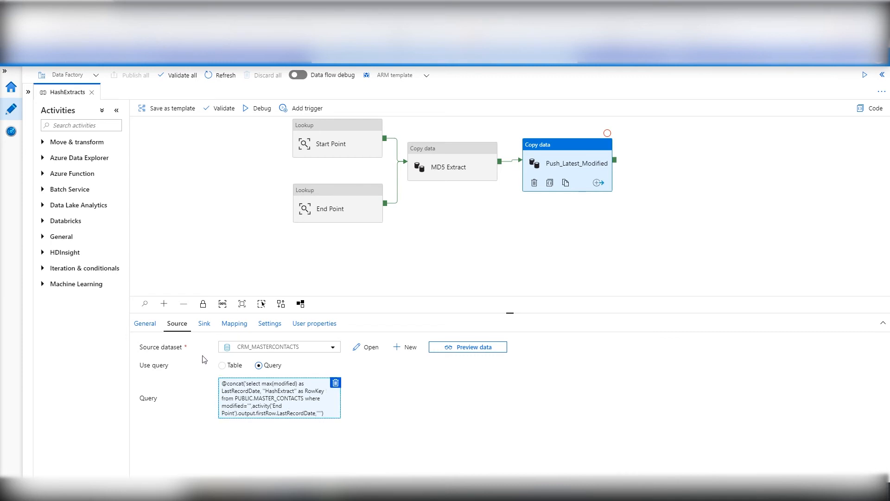
pyautogui.click(202, 327)
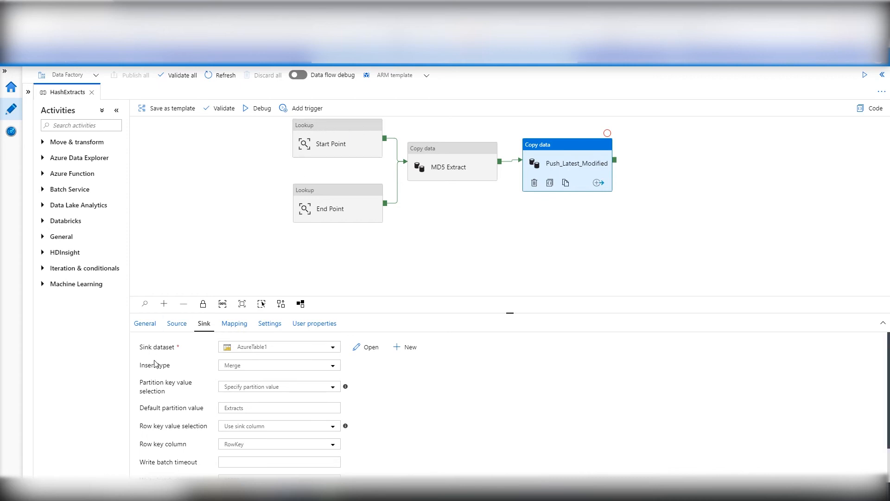
pyautogui.click(235, 367)
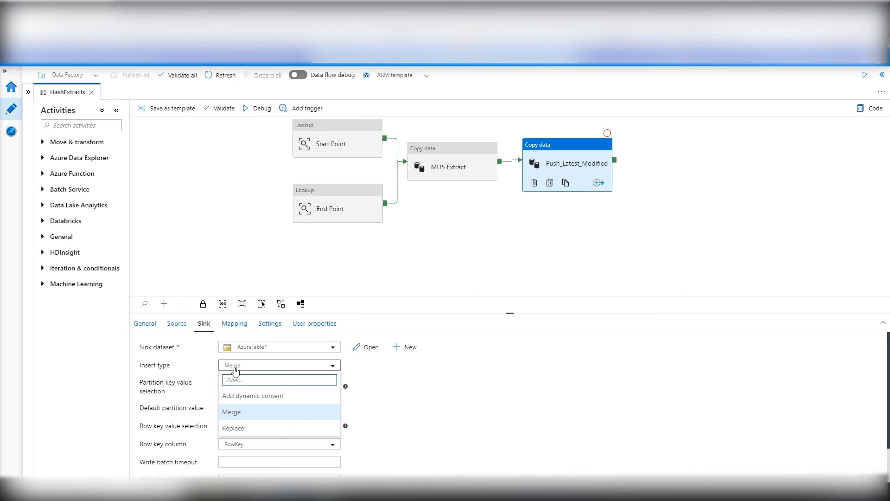
pyautogui.click(235, 368)
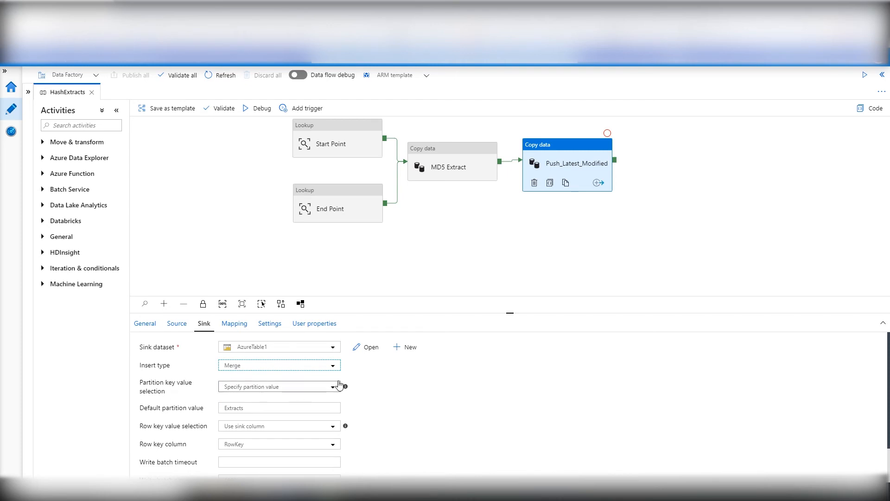
# Examine the sink's partition value and row key settings and compare them with the PartitionKey and RowKey in the storage table
pyautogui.moveTo(346, 389)
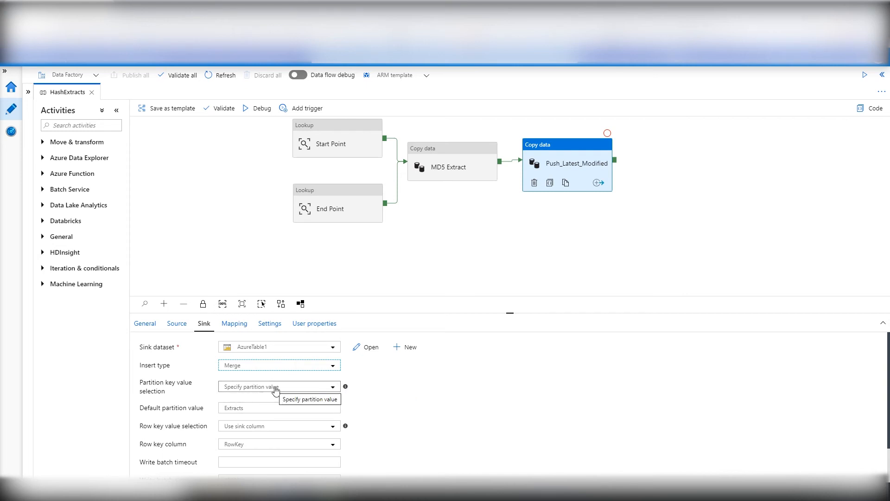
pyautogui.moveTo(258, 407); pyautogui.dragTo(212, 415)
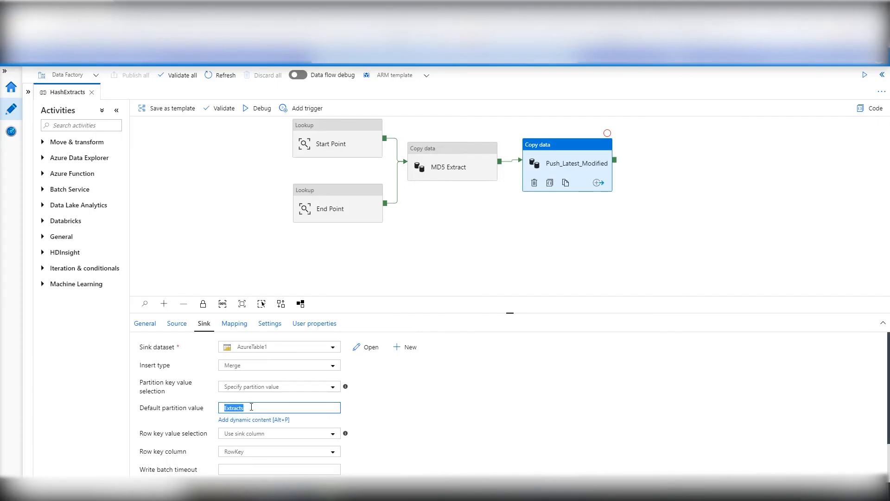
pyautogui.click(409, 416)
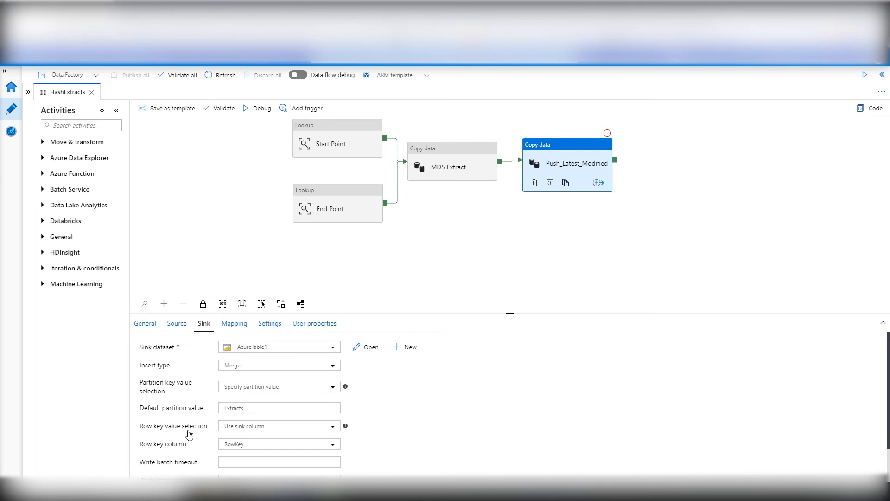
pyautogui.moveTo(345, 427)
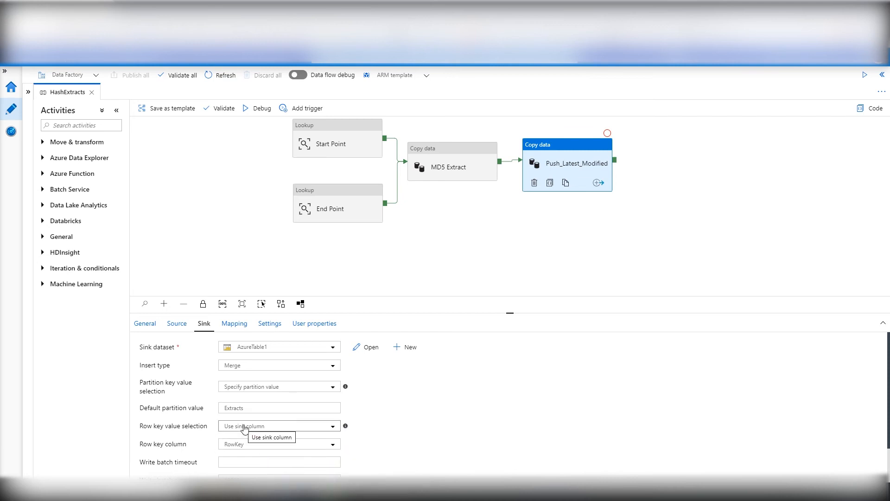
pyautogui.scroll(-2, 399, 415)
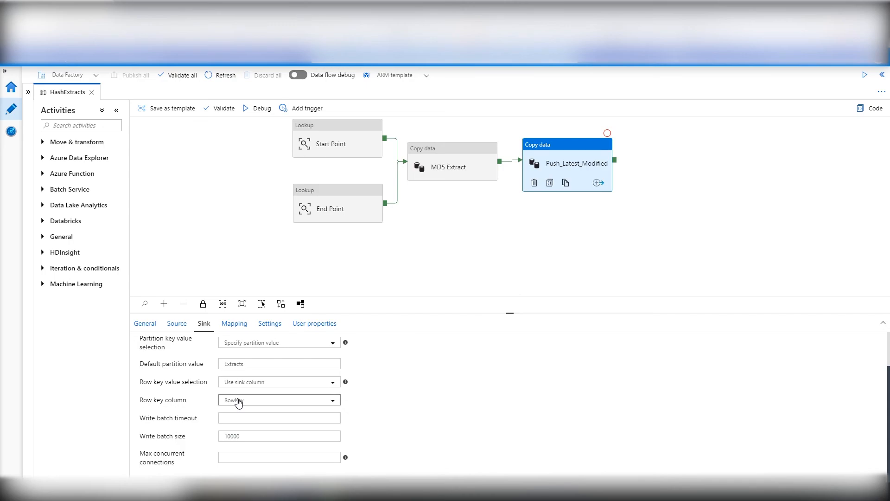
pyautogui.hotkey('alt', 'Tab')
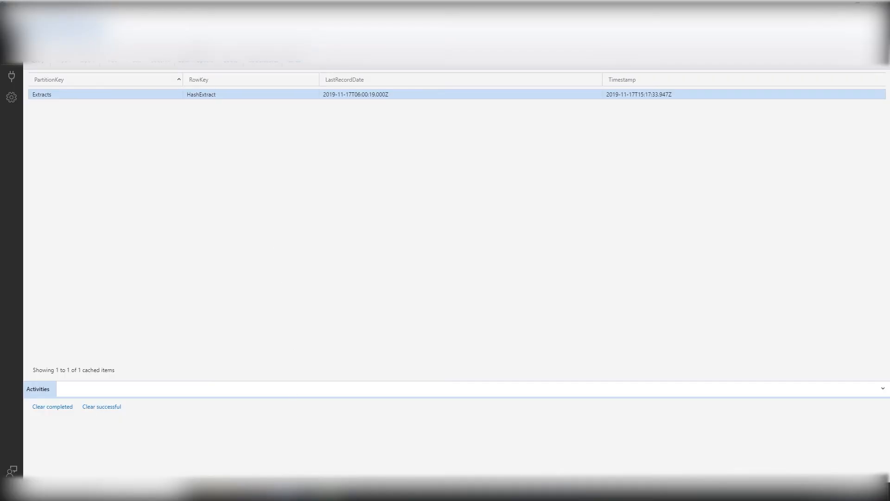
pyautogui.hotkey('alt', 'Tab')
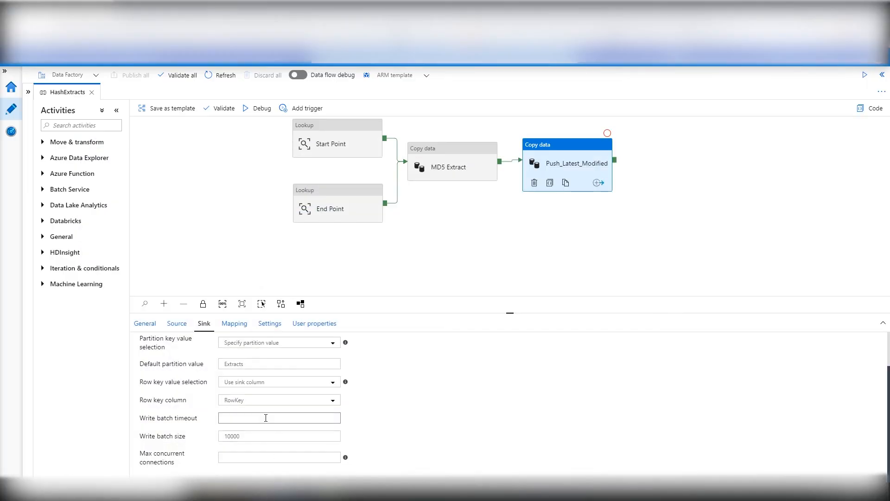
# Examine the ROWKEY and LASTRECORDDATE column mappings of Push_Latest_Modified alongside the sink's row key value selection and row key column
pyautogui.click(233, 322)
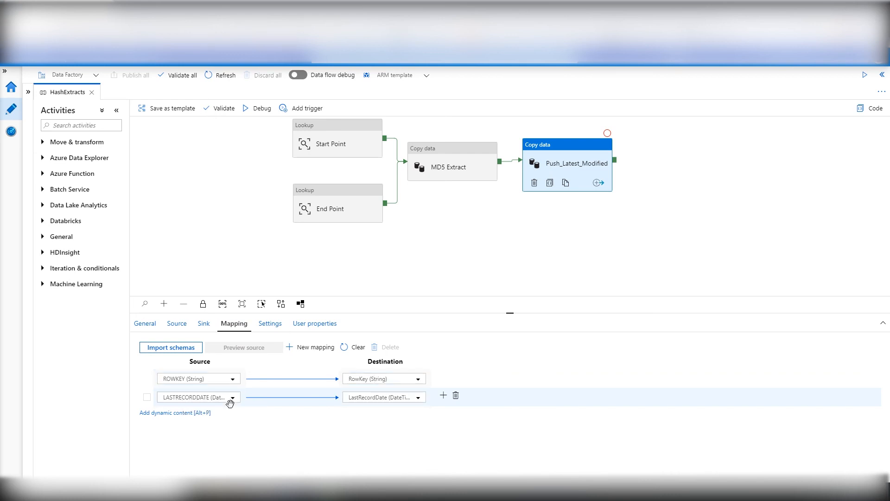
pyautogui.click(204, 323)
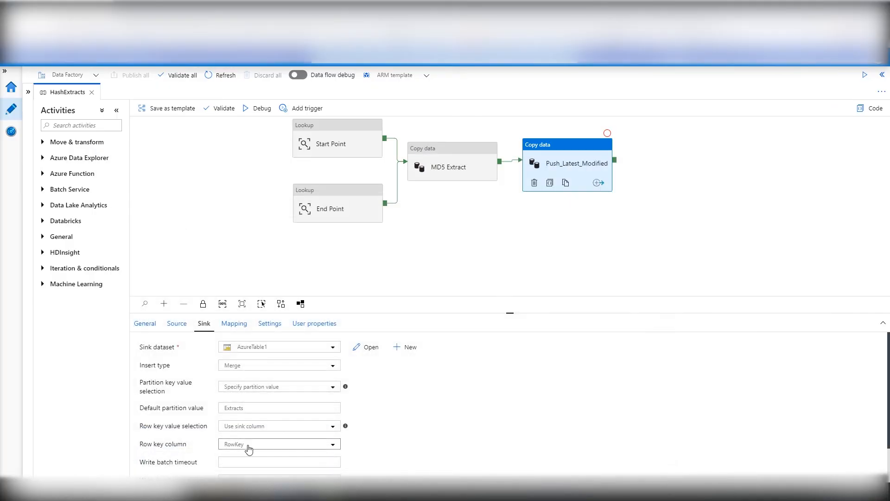
pyautogui.click(255, 424)
pyautogui.click(255, 425)
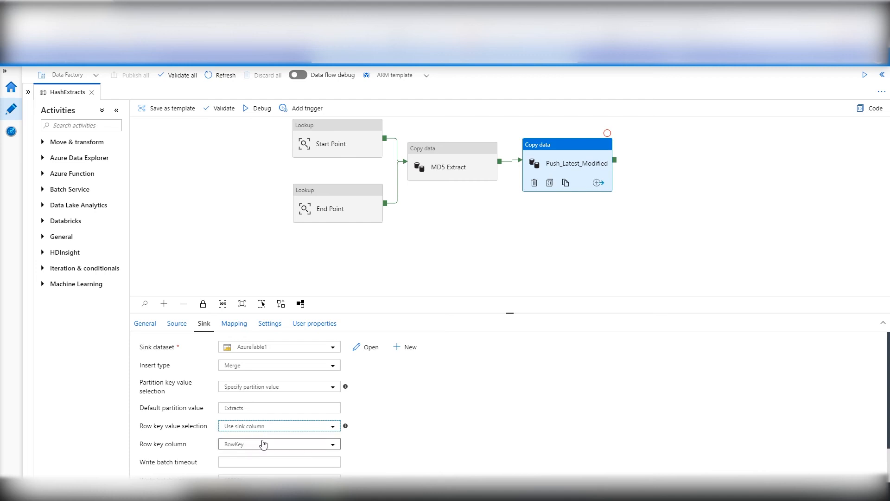
pyautogui.click(234, 323)
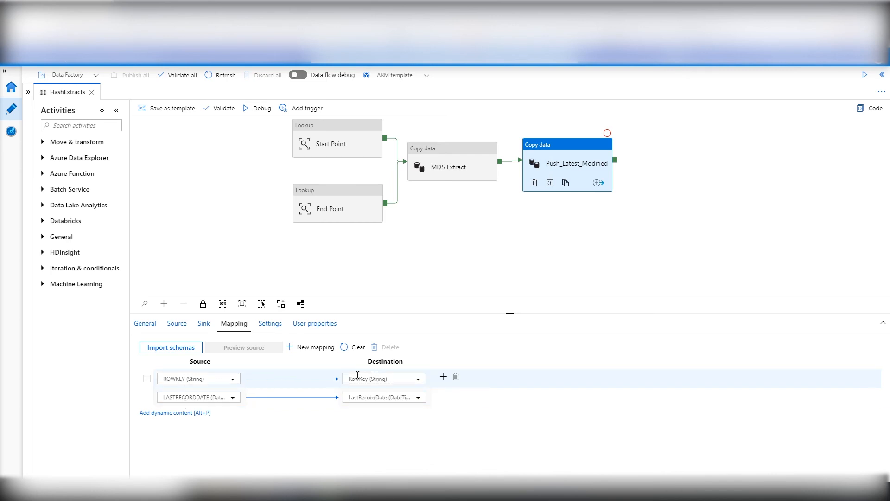
# Trace RowKey and LastRecordDate from the source query through the column mapping to the matching columns in the storage table
pyautogui.click(179, 330)
pyautogui.click(250, 397)
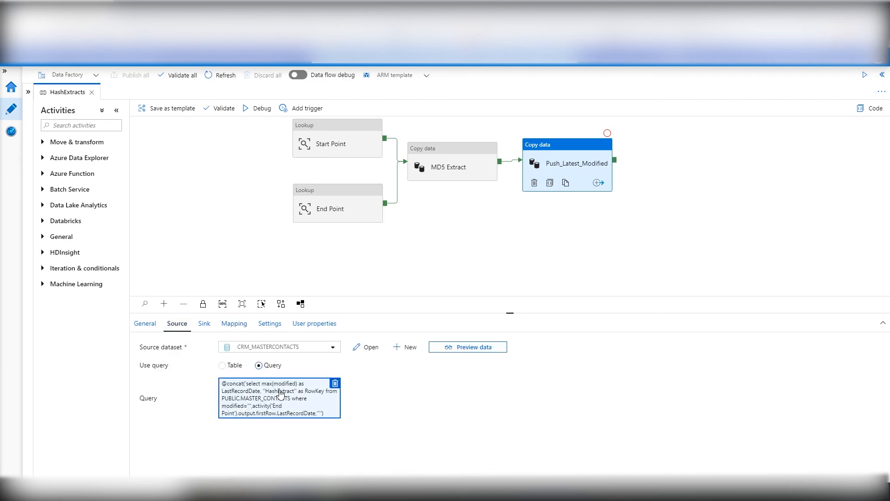
pyautogui.click(204, 323)
pyautogui.click(231, 324)
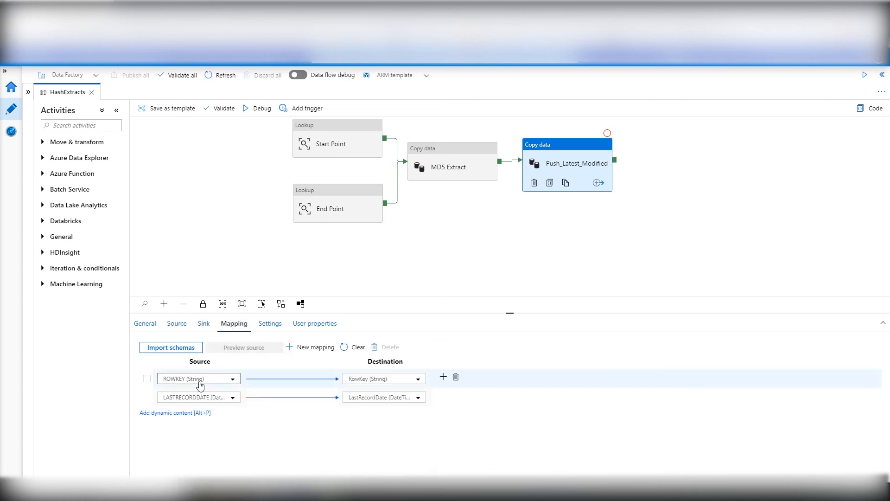
pyautogui.hotkey('alt', 'Tab')
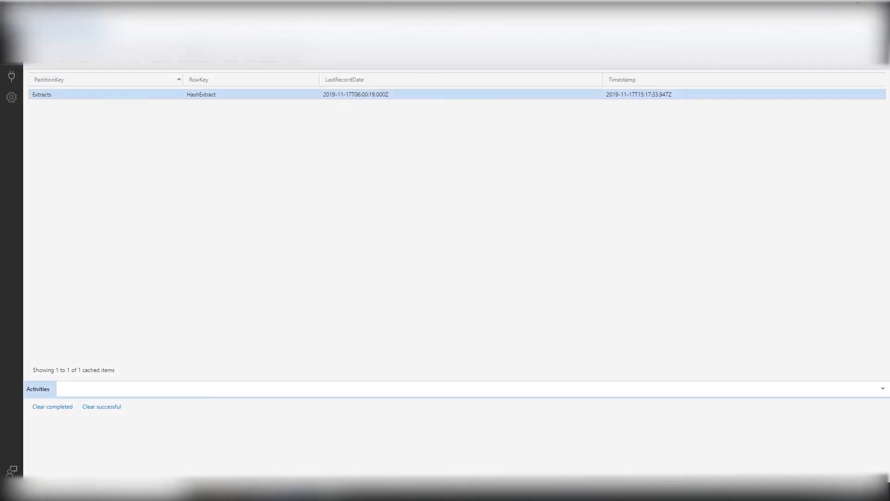
pyautogui.hotkey('alt', 'Tab')
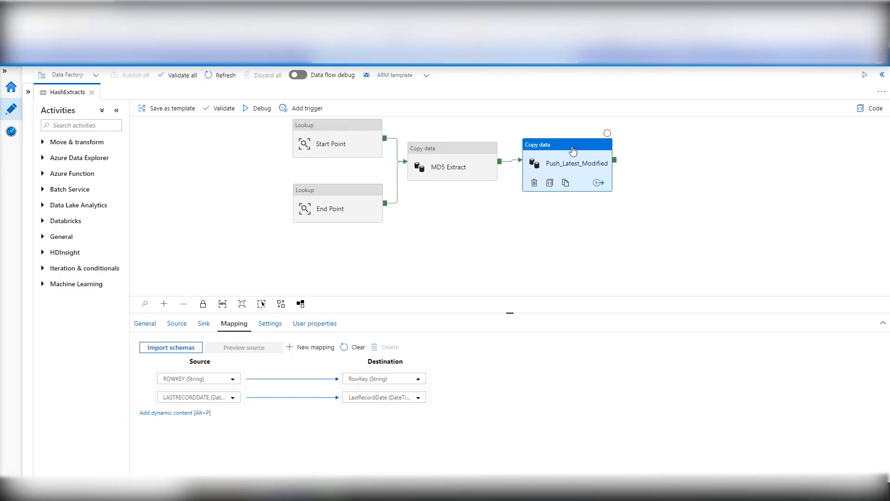
# Review how the pipeline's Start Point, Push_Latest_Modified and End Point activities work together
pyautogui.click(468, 213)
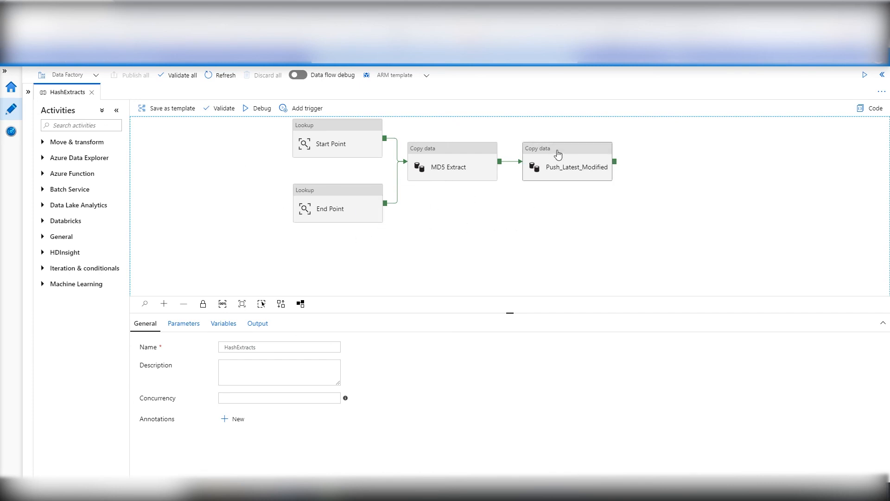
pyautogui.click(315, 134)
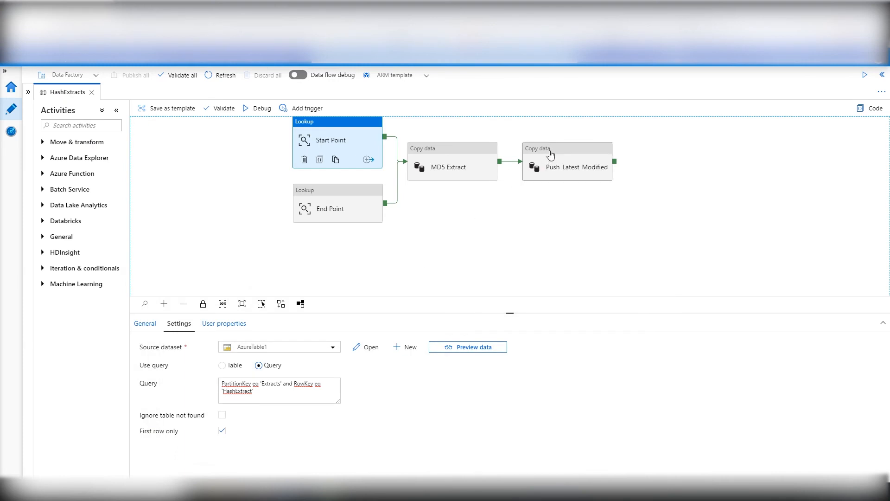
pyautogui.click(548, 157)
pyautogui.click(320, 195)
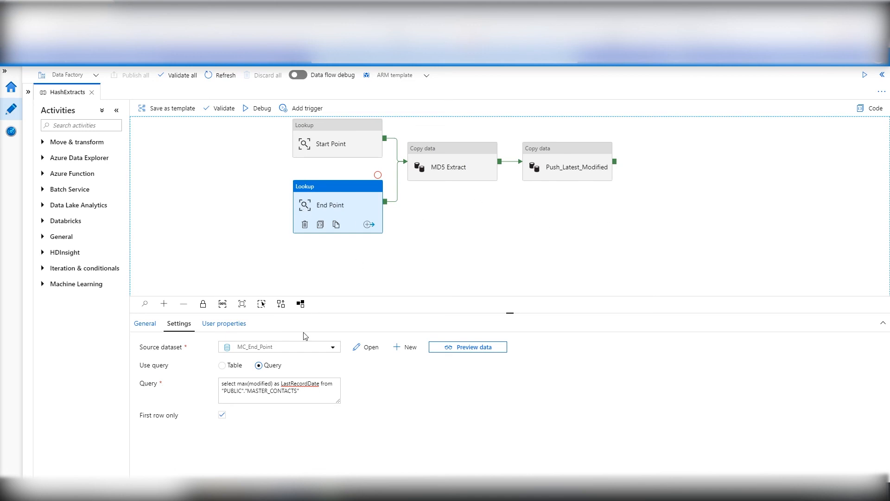
# Open the MD5 Extract source query expression and compare it with the start and end dates of the sample MD5HASH query in the text editor
pyautogui.click(459, 154)
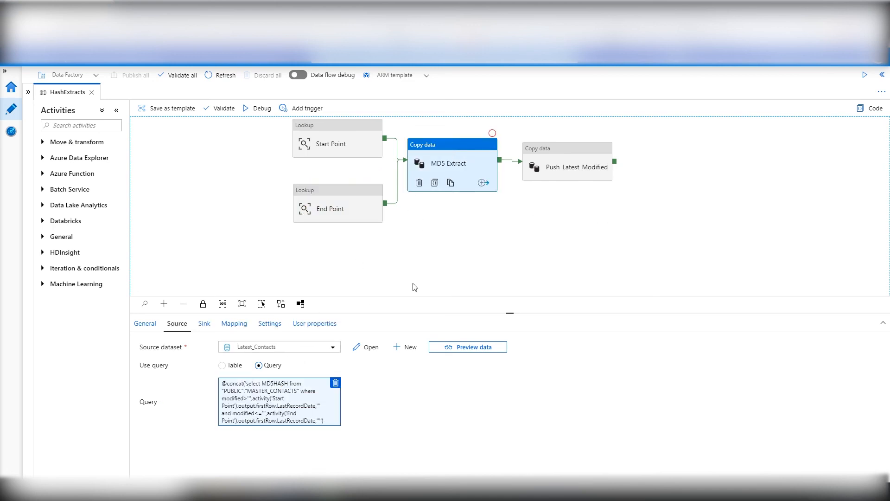
pyautogui.click(289, 410)
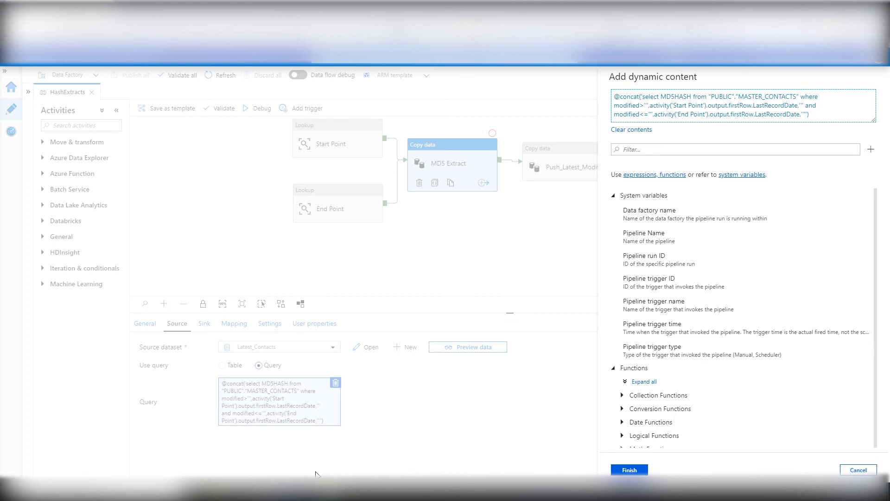
pyautogui.click(310, 490)
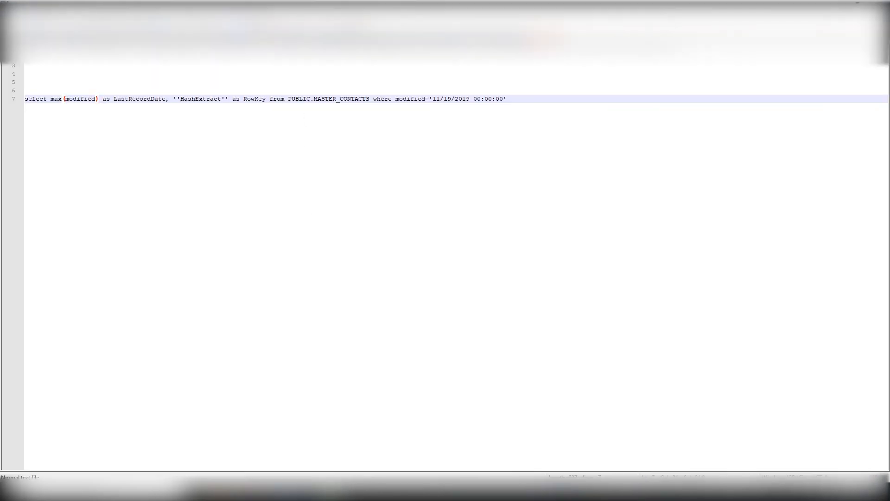
pyautogui.click(508, 40)
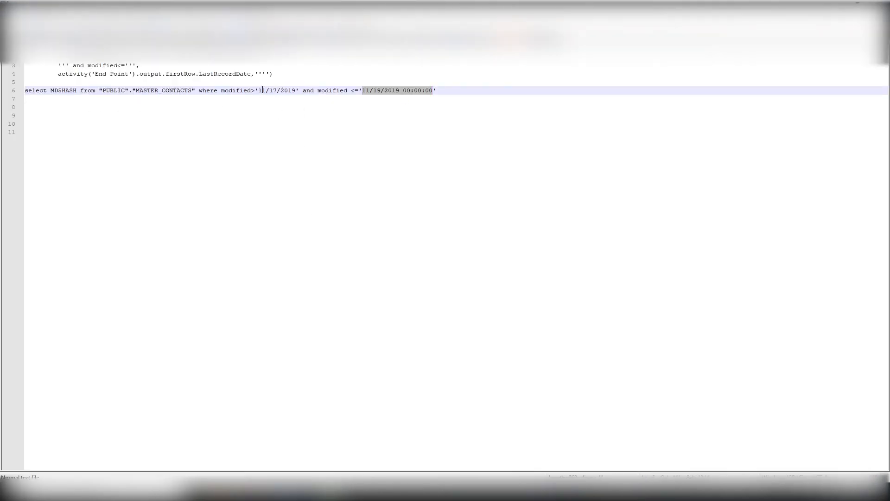
pyautogui.moveTo(253, 89); pyautogui.dragTo(300, 91)
pyautogui.moveTo(446, 88); pyautogui.dragTo(359, 92)
pyautogui.click(256, 91)
pyautogui.write('=')
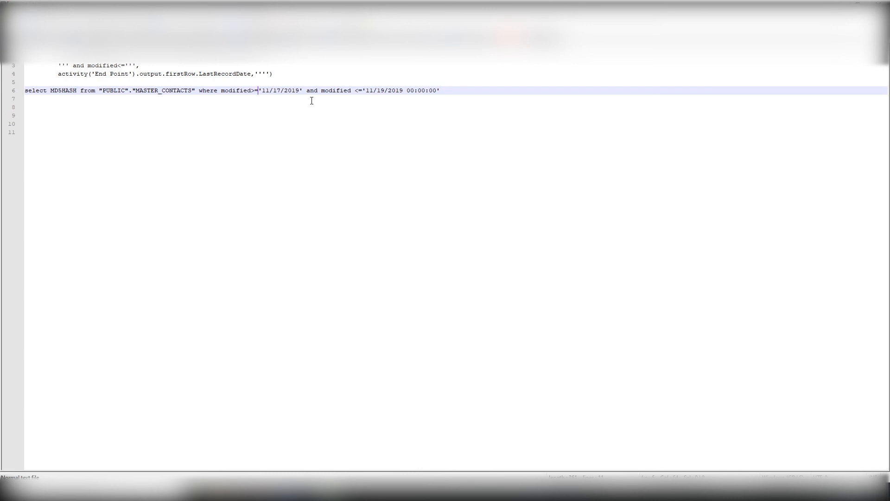
pyautogui.press('BackSpace')
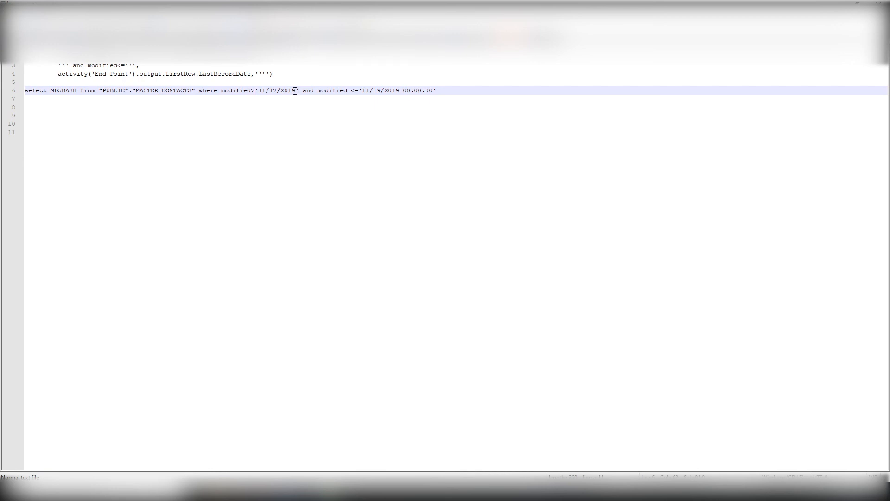
# Add the time 00:00:00 to the 11/17/2019 start date in the sample MD5HASH query
pyautogui.click(295, 91)
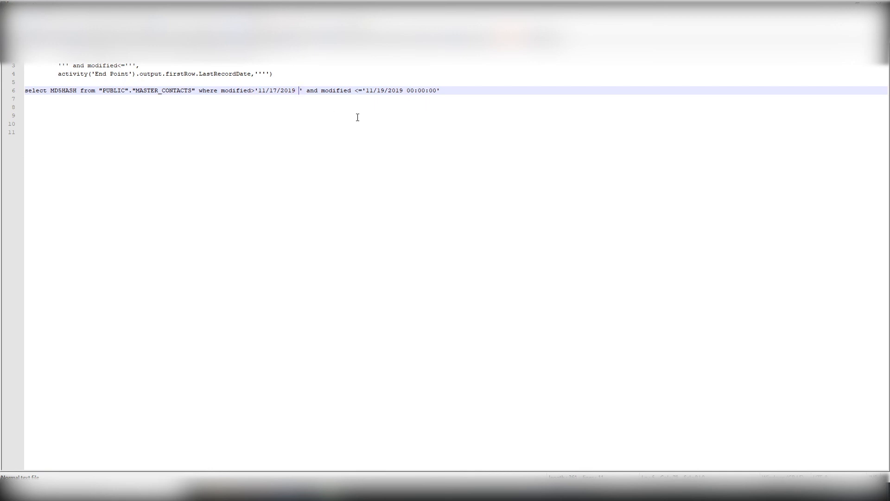
pyautogui.write('00:00:00')
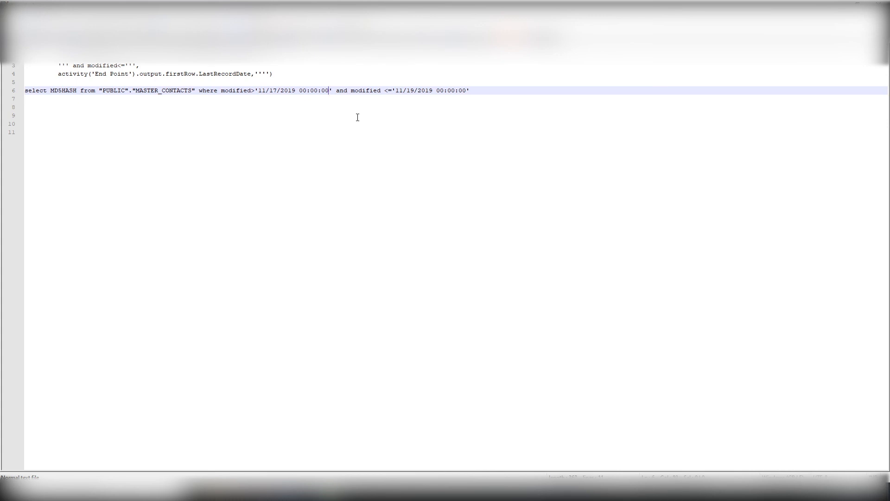
# Add the milliseconds .376 to the 11/17/2019 00:00:00 start date in the sample MD5HASH query
pyautogui.write(':')
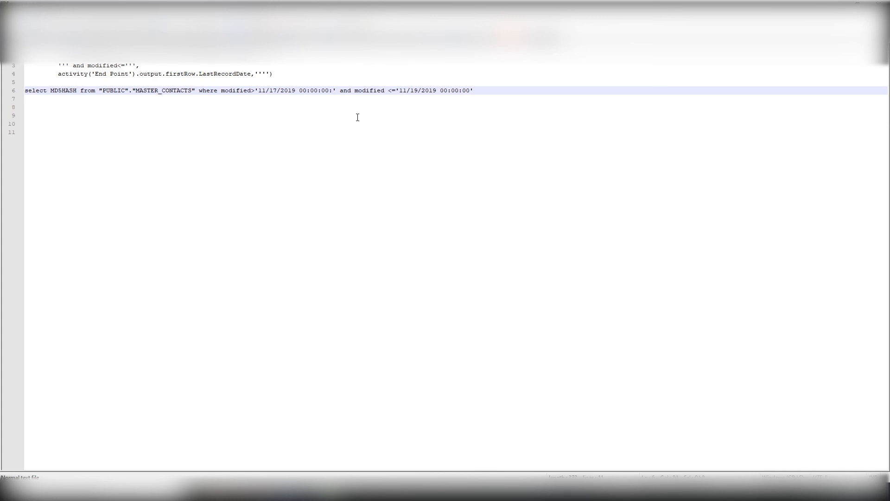
pyautogui.press('BackSpace')
pyautogui.write('.375')
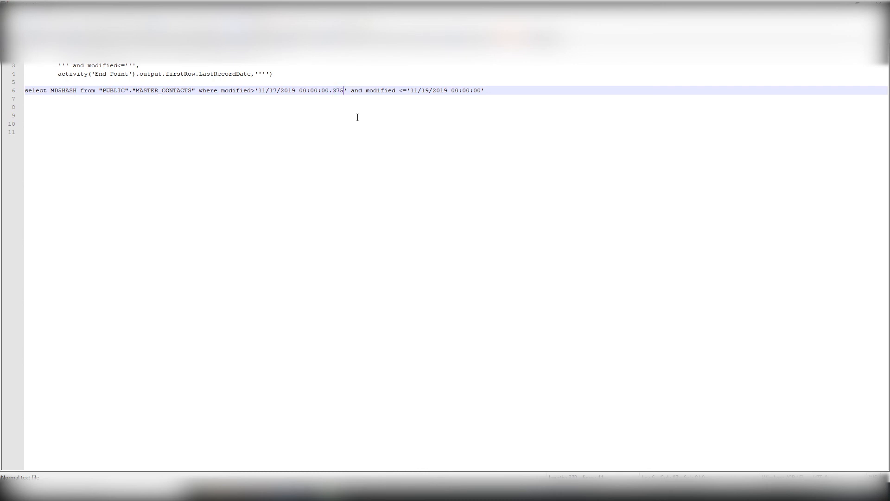
pyautogui.press('BackSpace')
pyautogui.write('6')
# Try an inclusive >= comparison for the start date and an exclusive < comparison for the end date in the sample query
pyautogui.write('=')
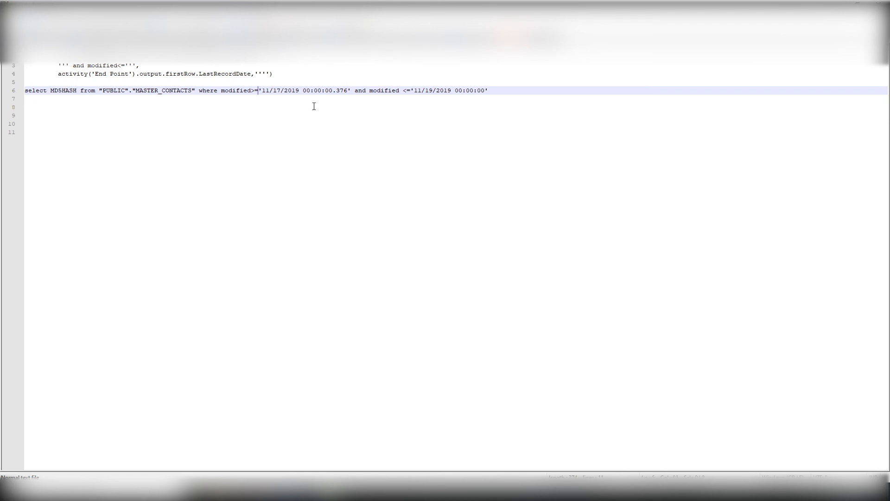
pyautogui.press('BackSpace')
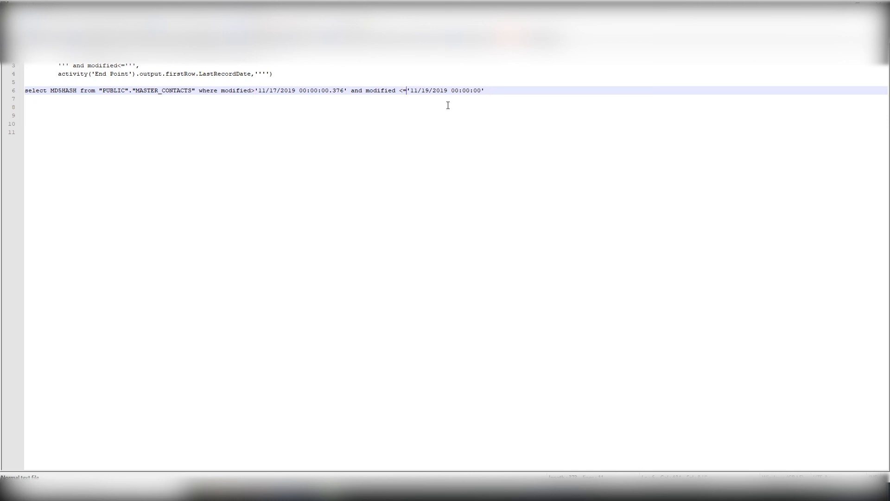
pyautogui.press('BackSpace')
pyautogui.write('=')
# Switch back to Azure Data Factory and close the MD5 Extract query expression without applying changes
pyautogui.hotkey('alt', 'Tab')
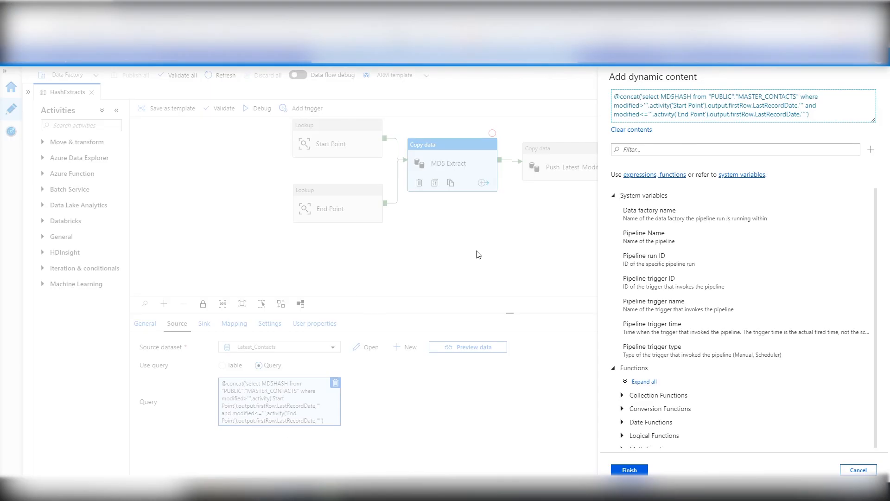
pyautogui.click(853, 470)
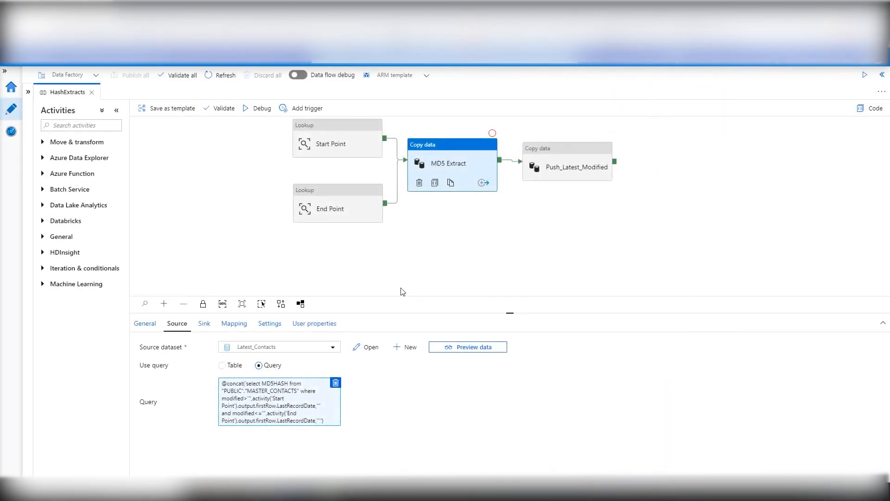